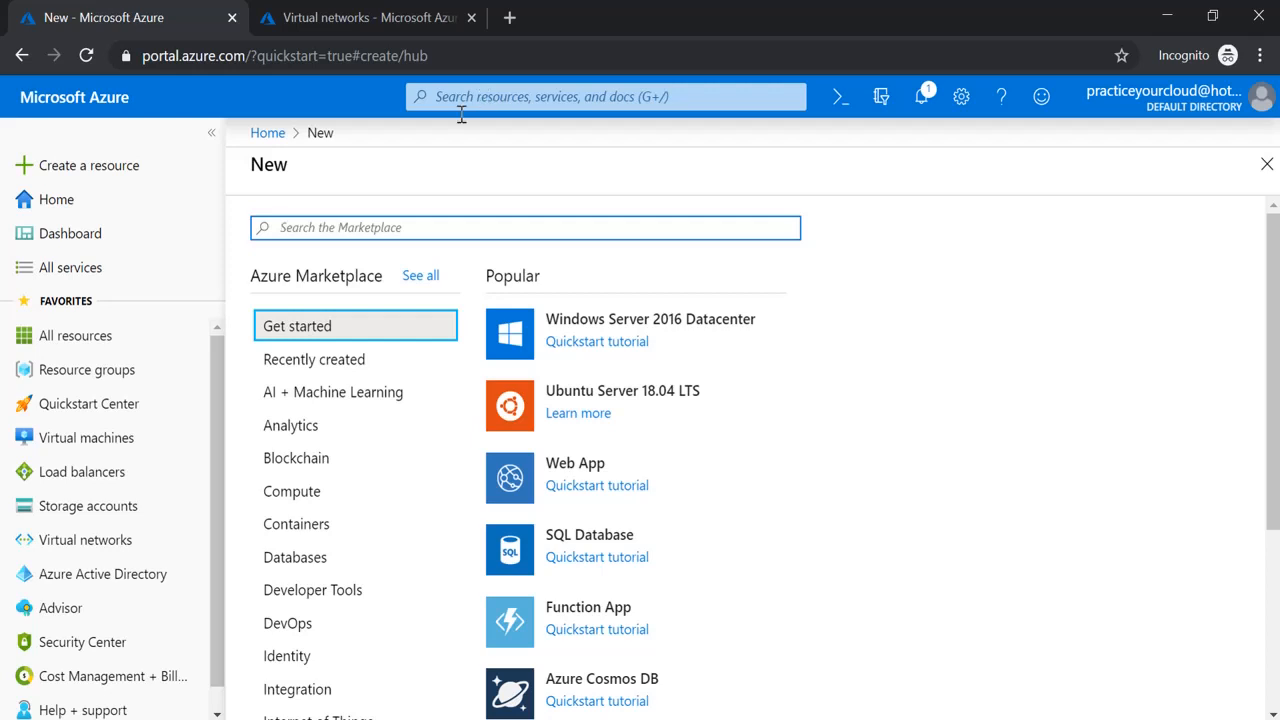
Search All services for 'bastion', open Bastions and start adding a new bastion
left_click(99, 276)
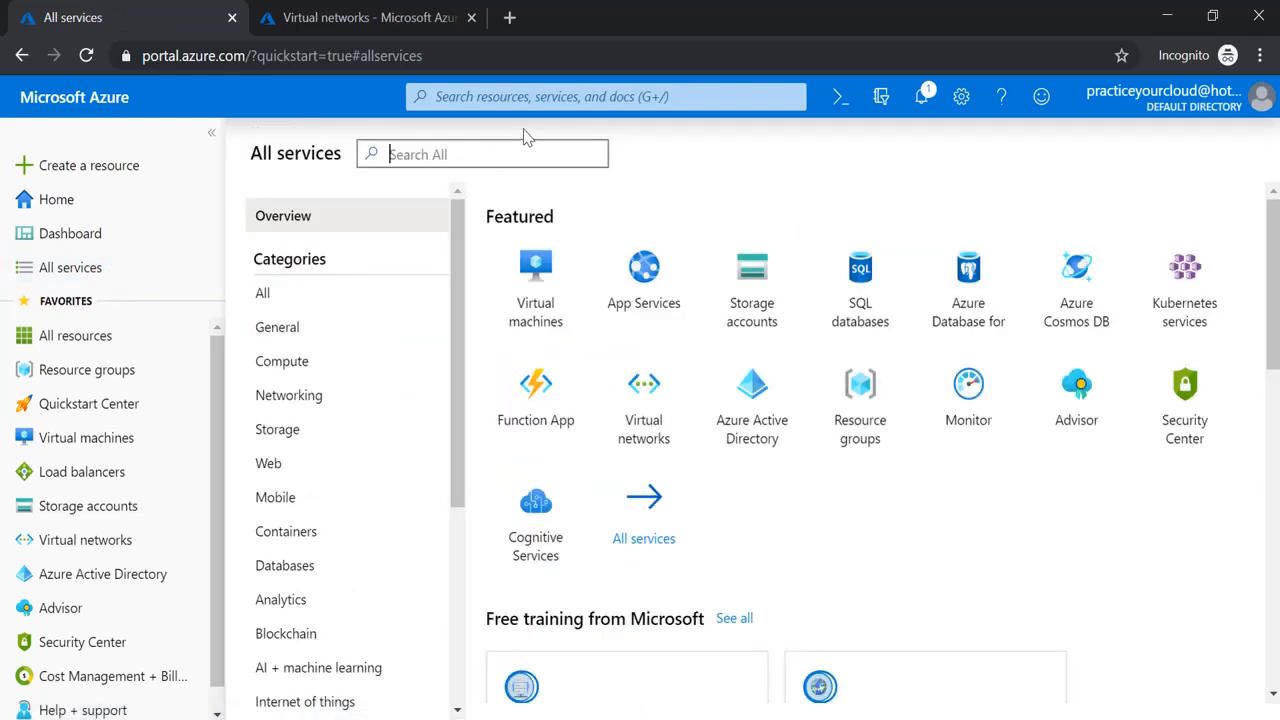
type("bastion")
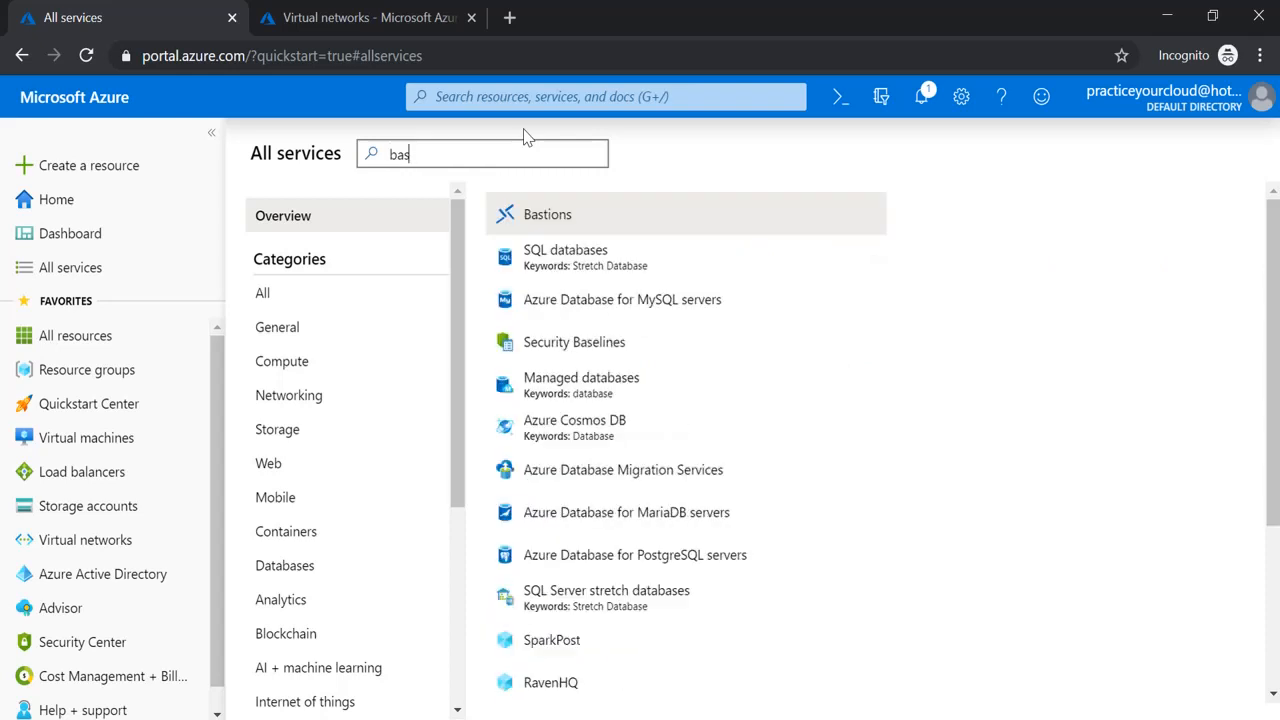
left_click(549, 210)
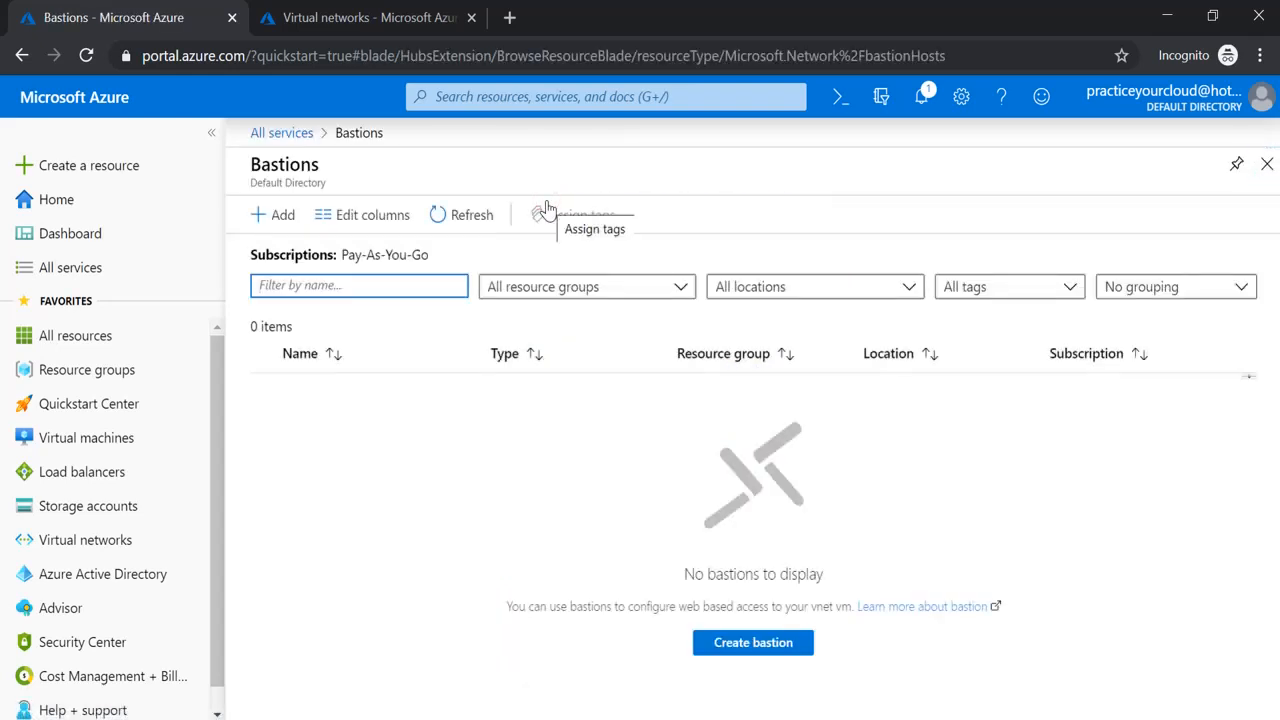
left_click(283, 215)
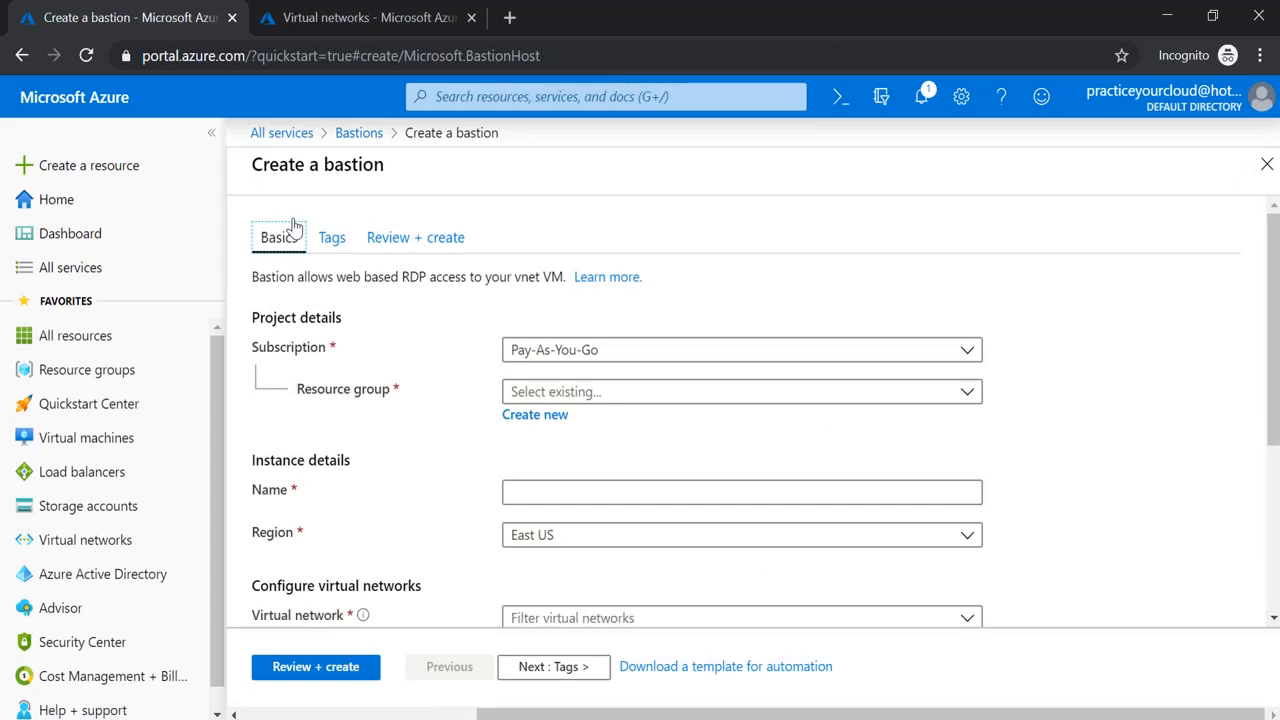
left_click(367, 18)
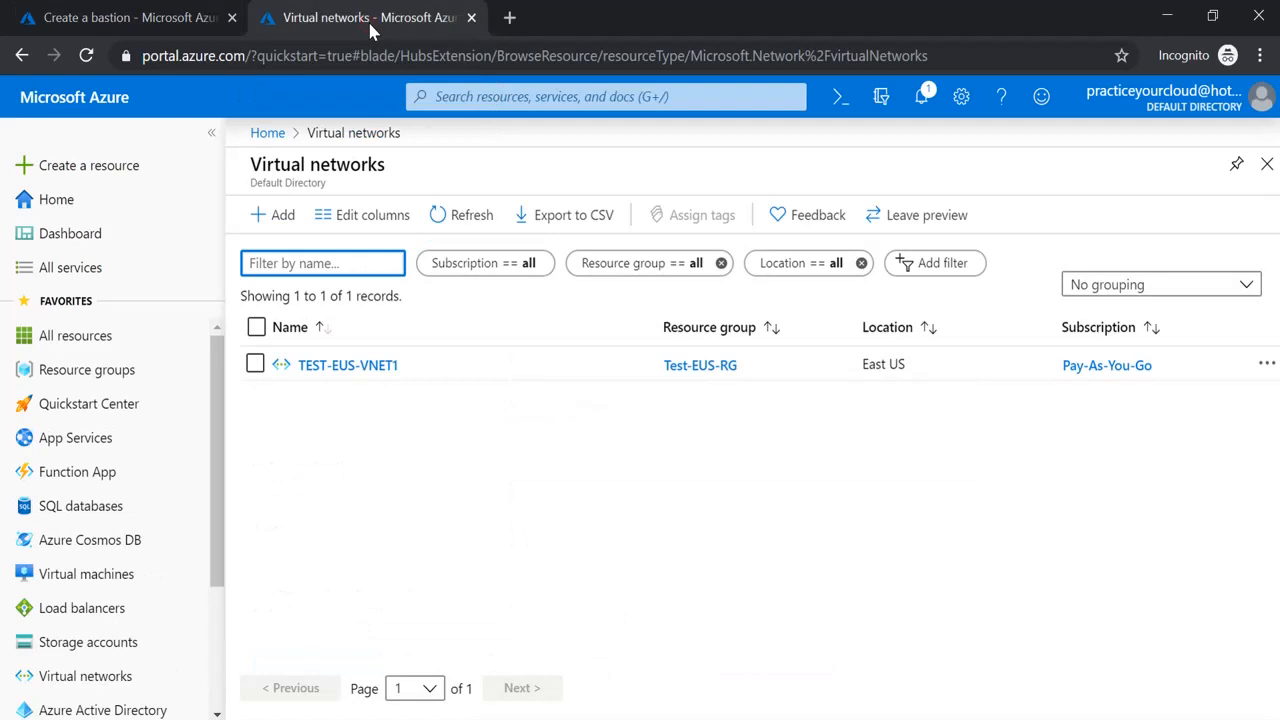
left_click(384, 370)
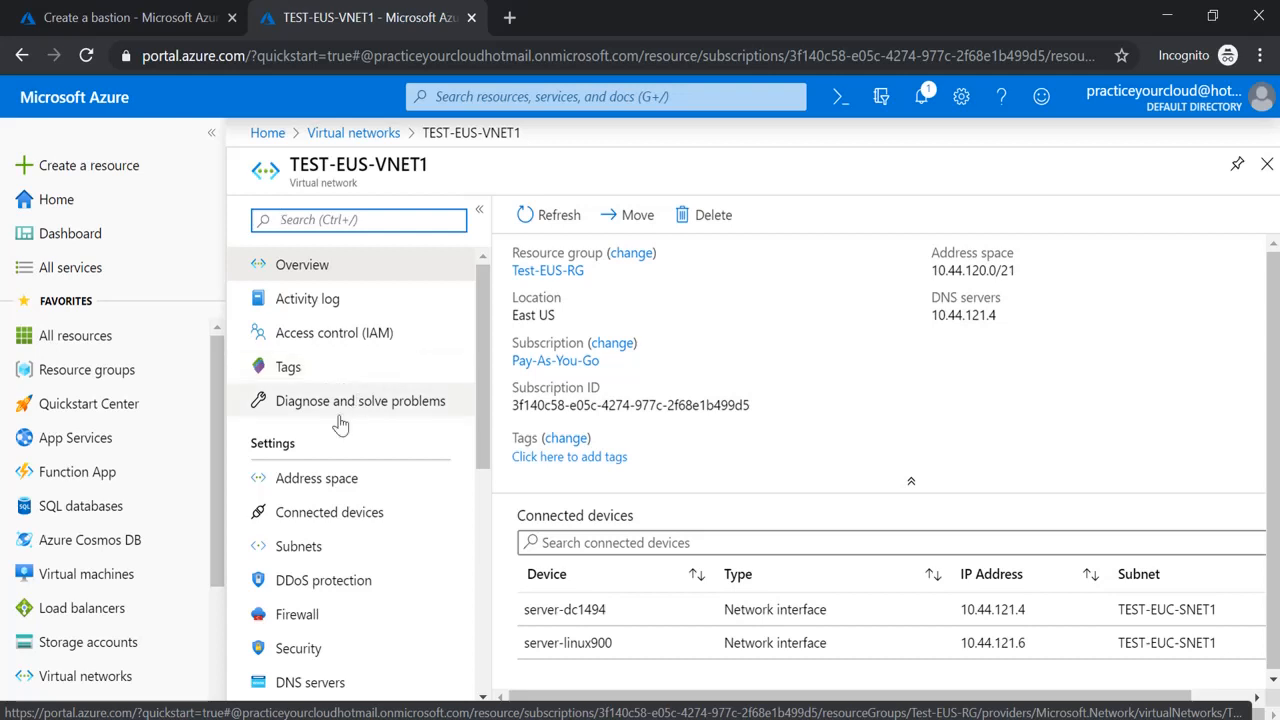
left_click(372, 493)
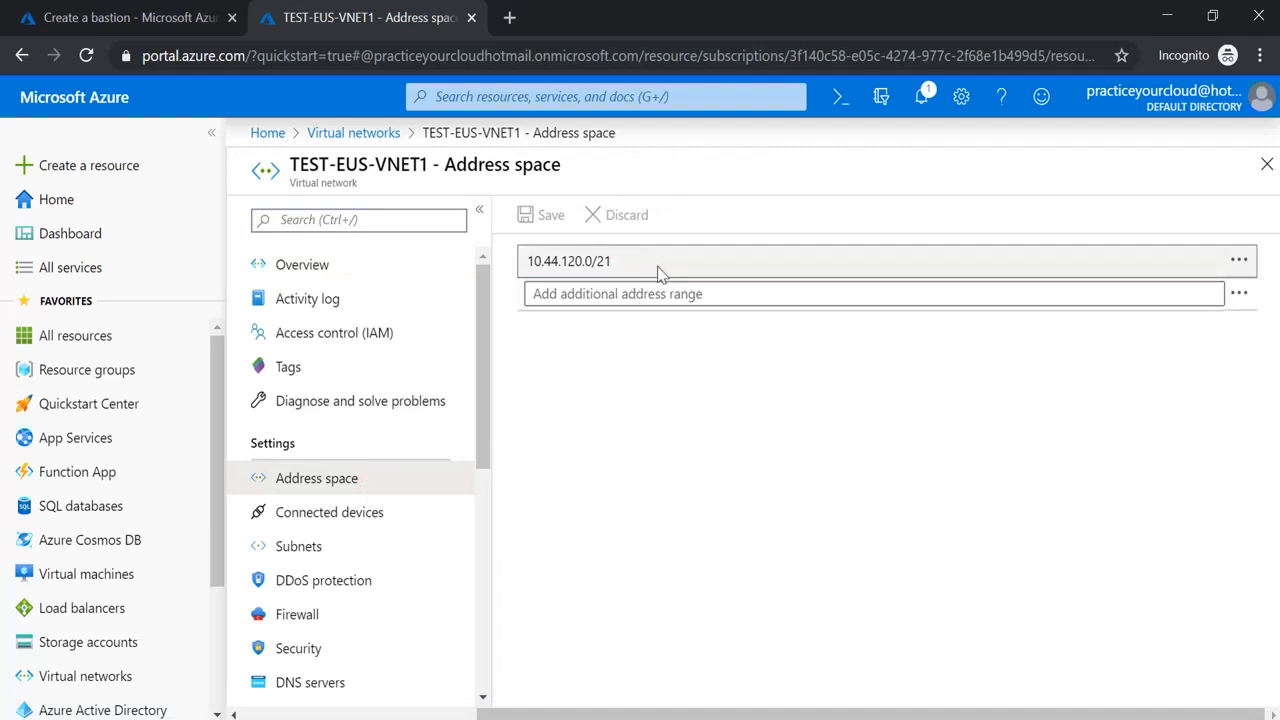
left_click(390, 561)
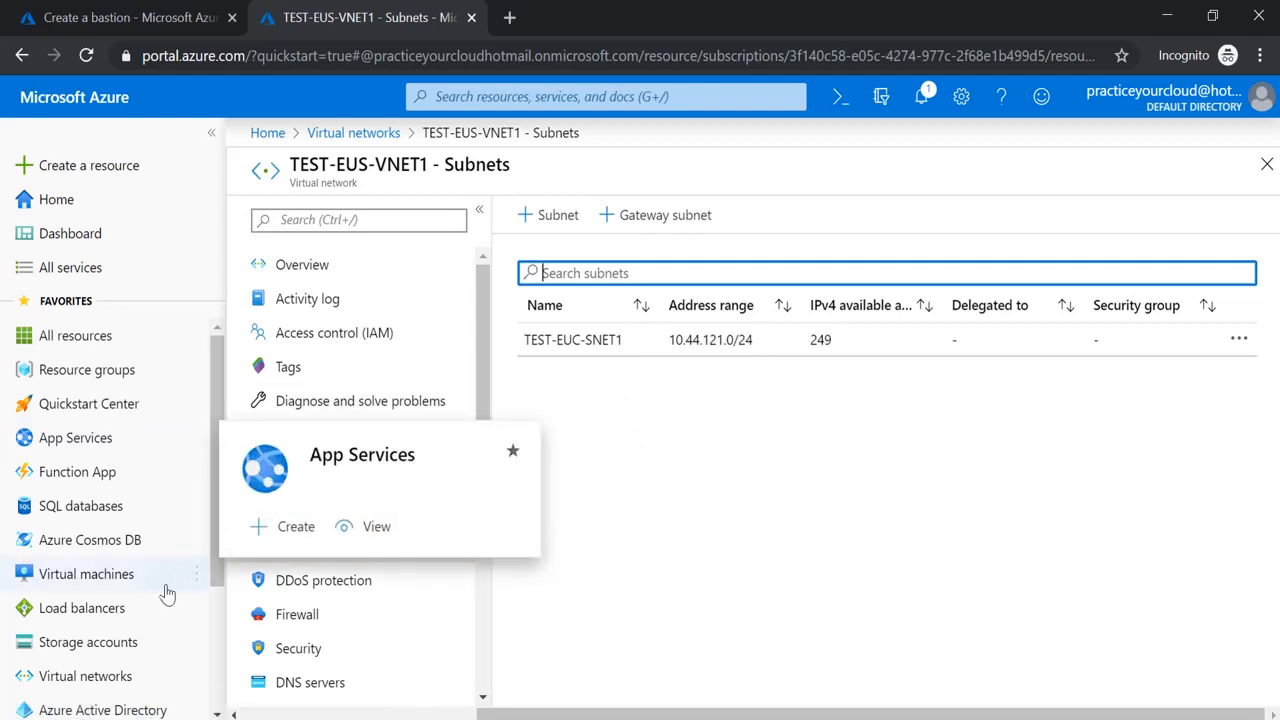
left_click(123, 568)
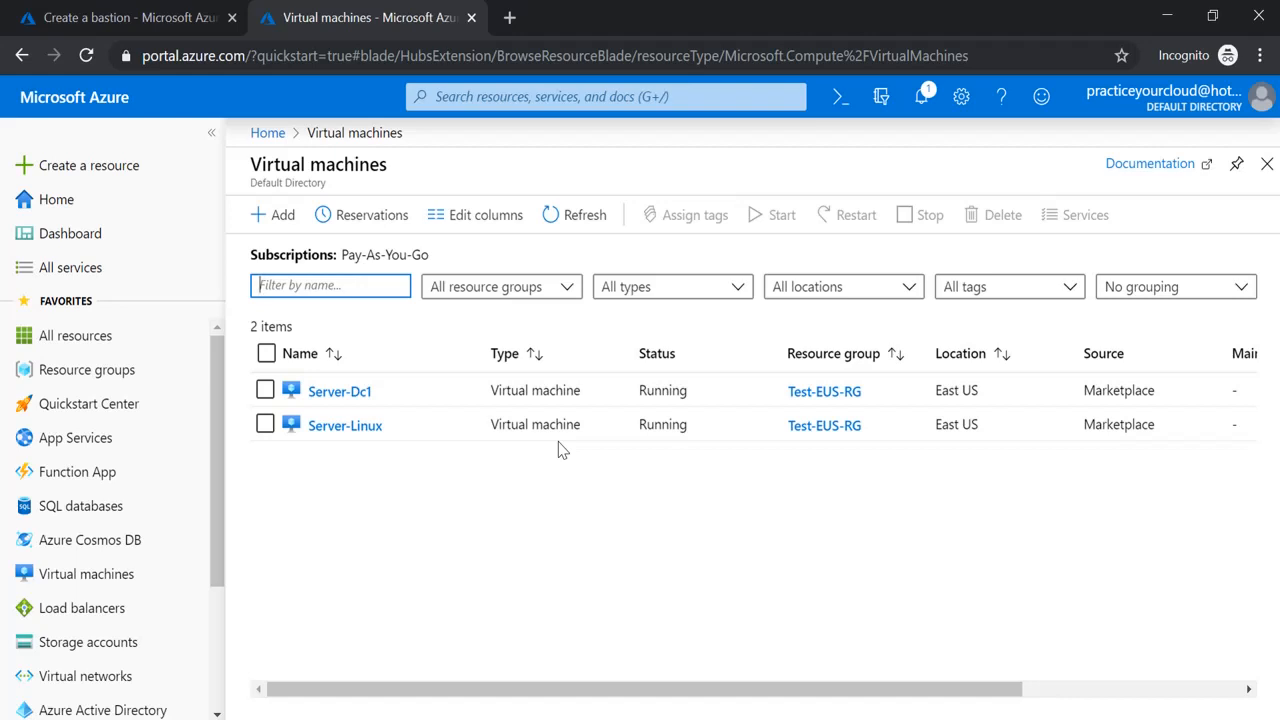
left_click(148, 8)
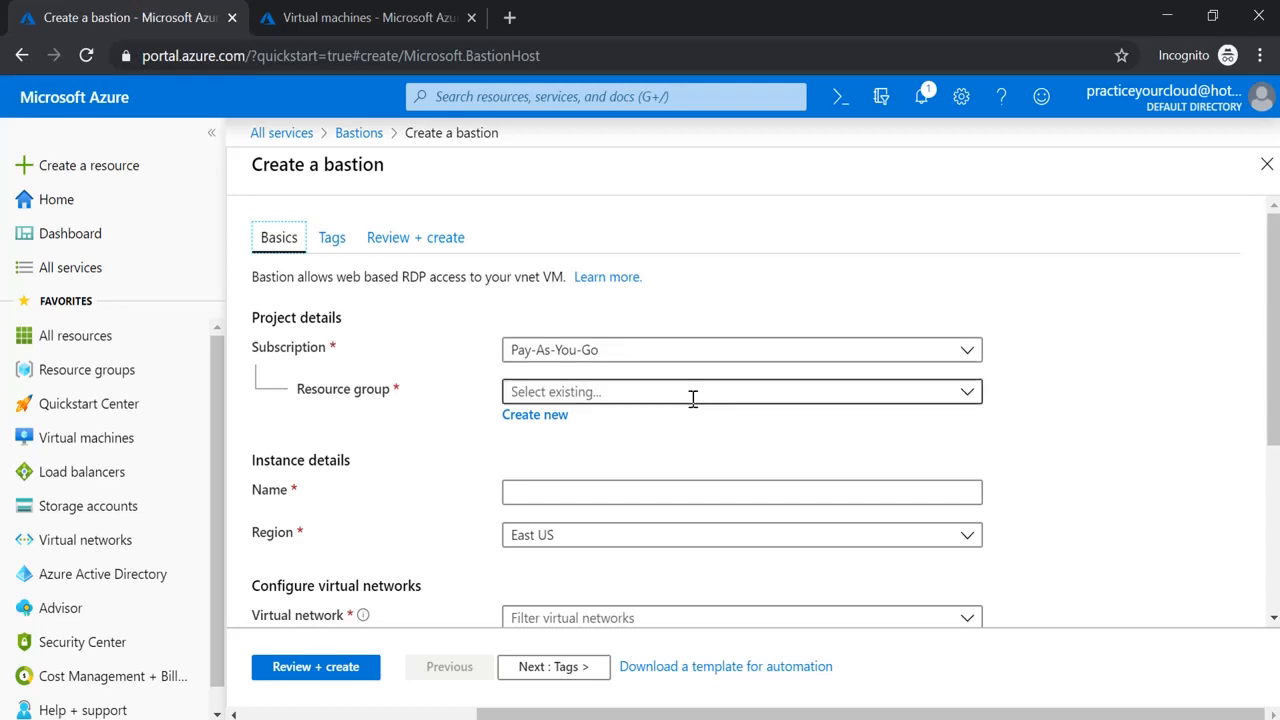
Choose resource group Test-EUS-RG, name Test-EUS-Bastion and virtual network TEST-EUS-VNET1 for the bastion
left_click(966, 393)
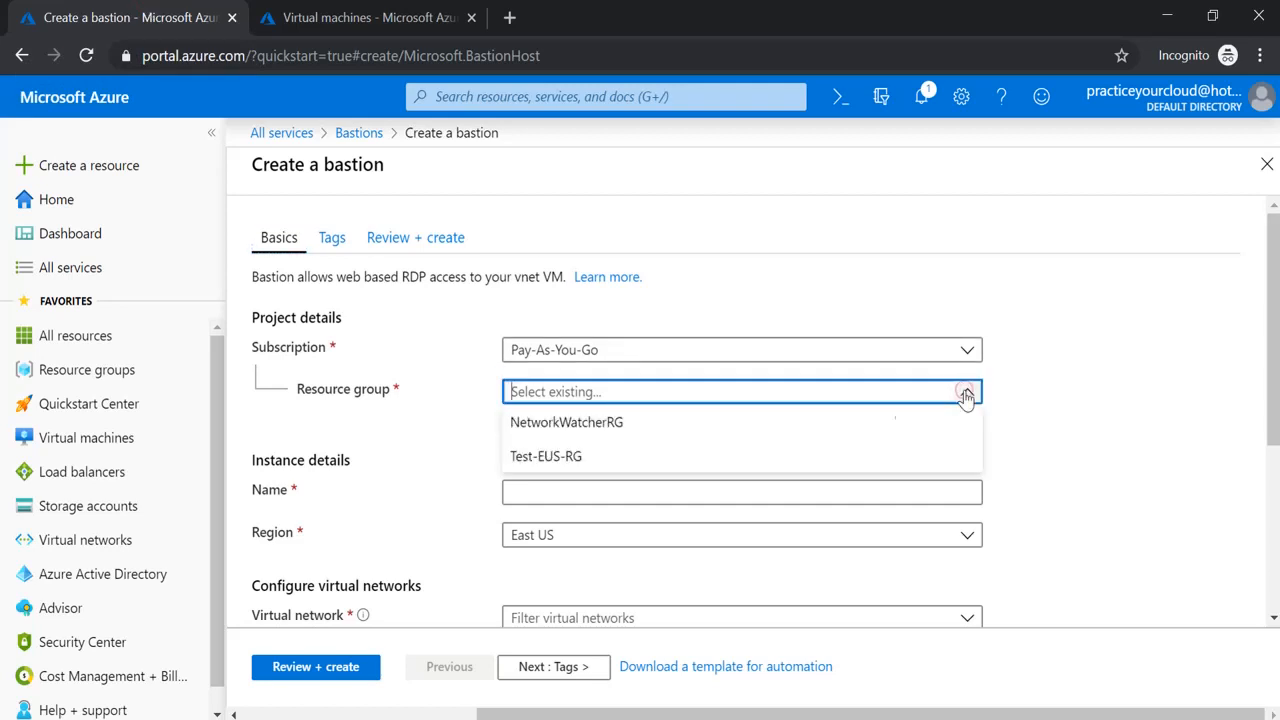
left_click(671, 451)
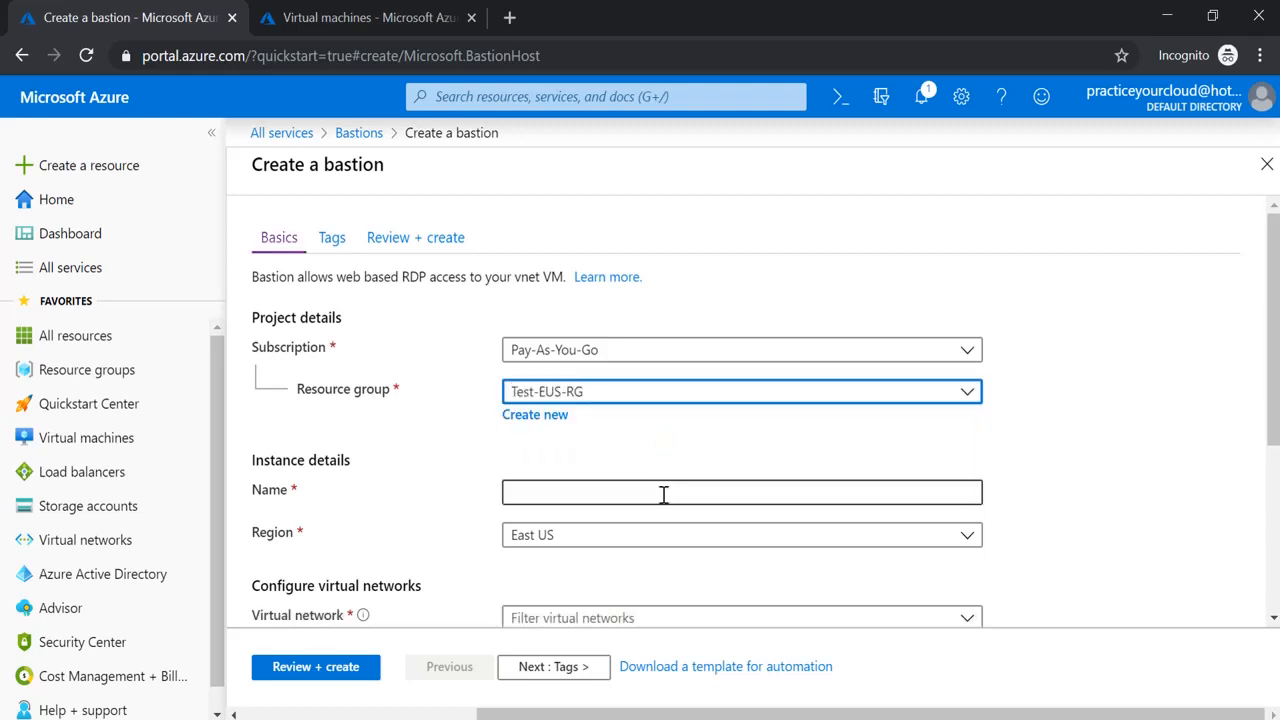
left_click(663, 493)
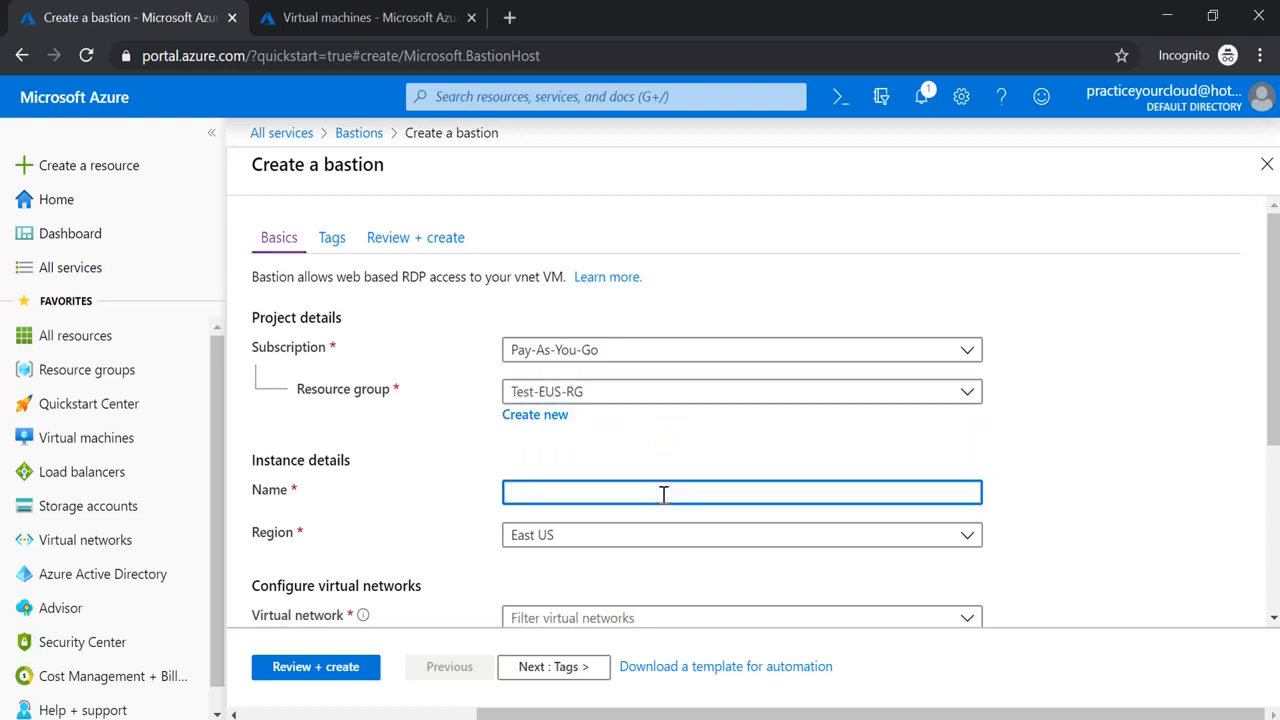
type("Test-EUS-Bastion")
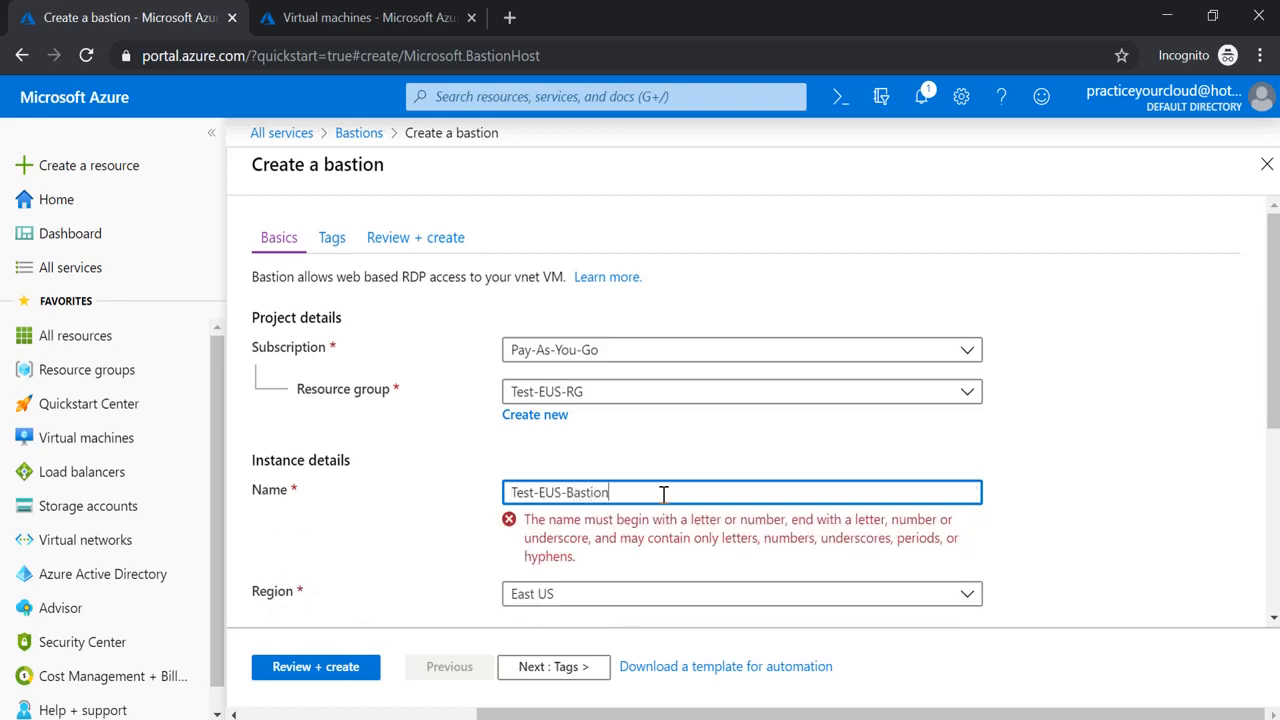
left_click(1119, 486)
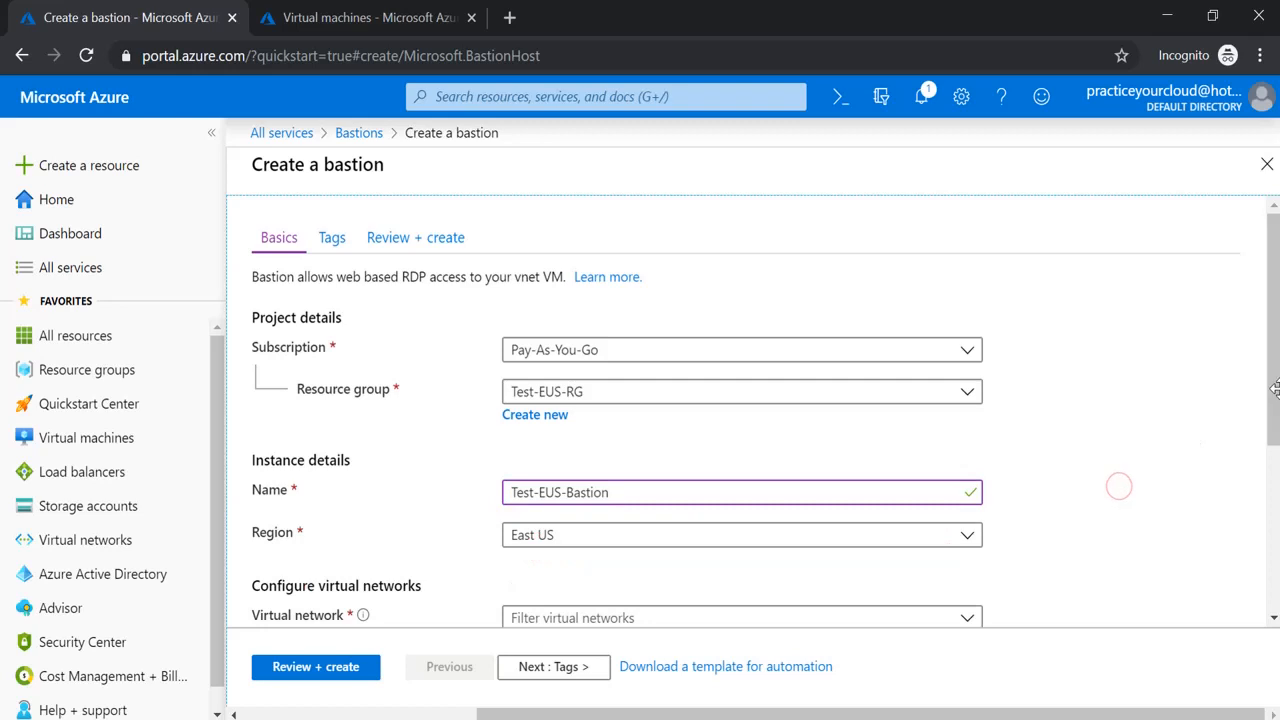
left_click_drag(1272, 395, 1227, 504)
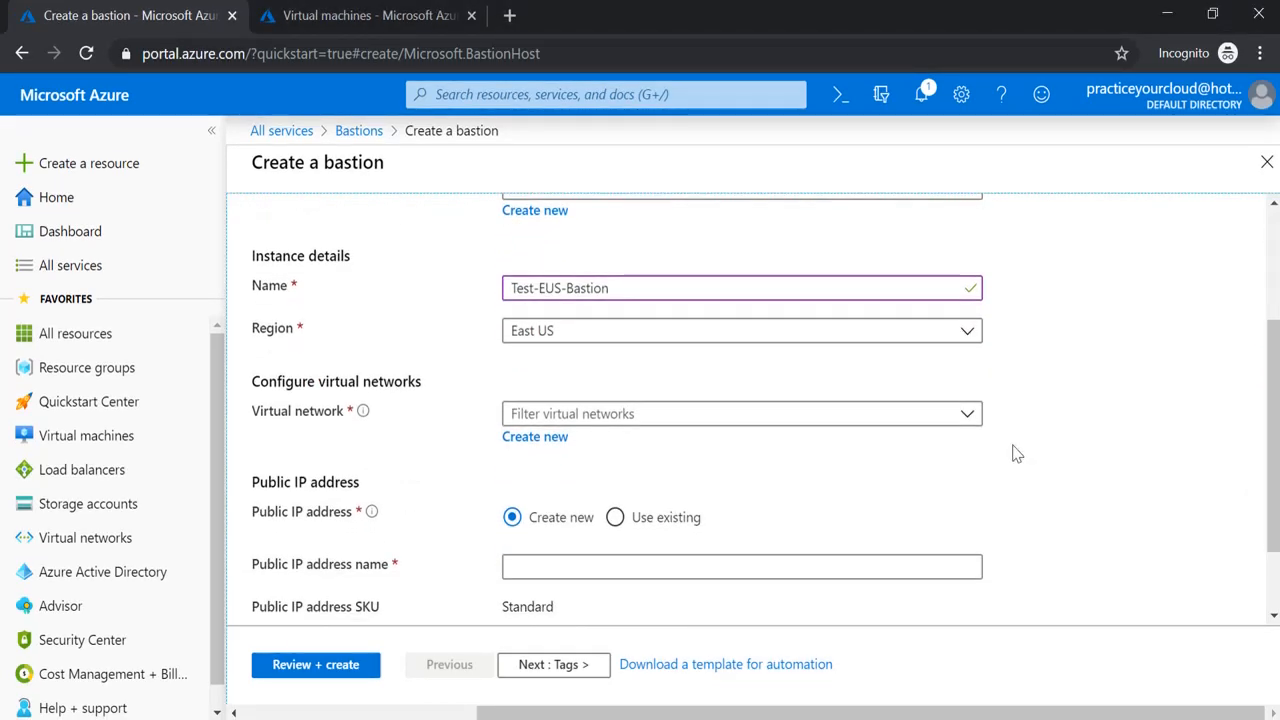
left_click(972, 419)
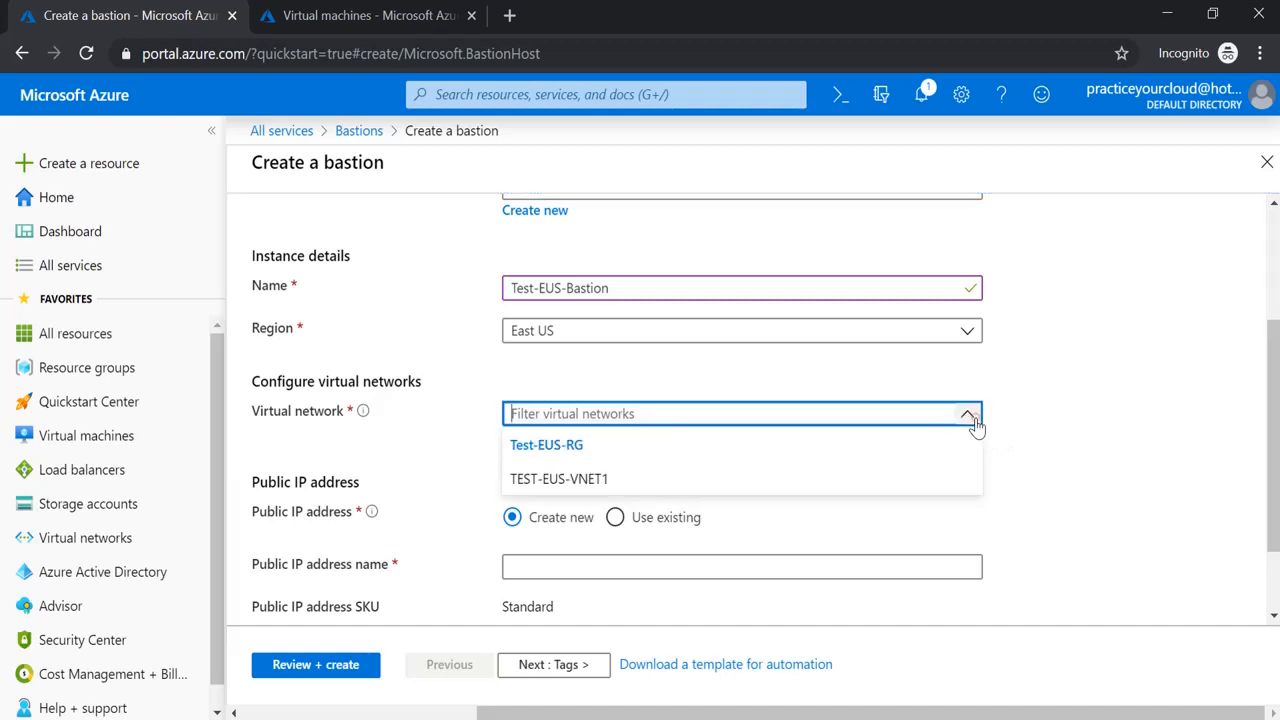
left_click(752, 479)
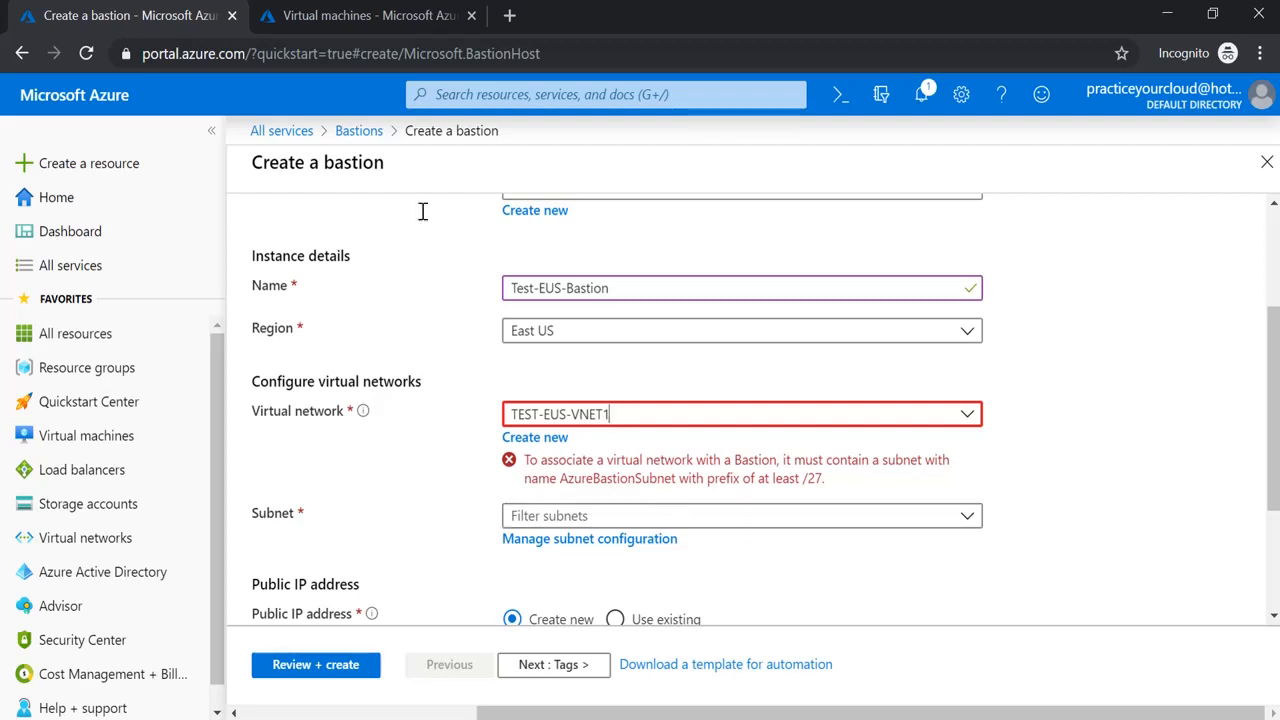
Open the TEST-EUS-VNET1 virtual network's subnets and start a new subnet
left_click(311, 22)
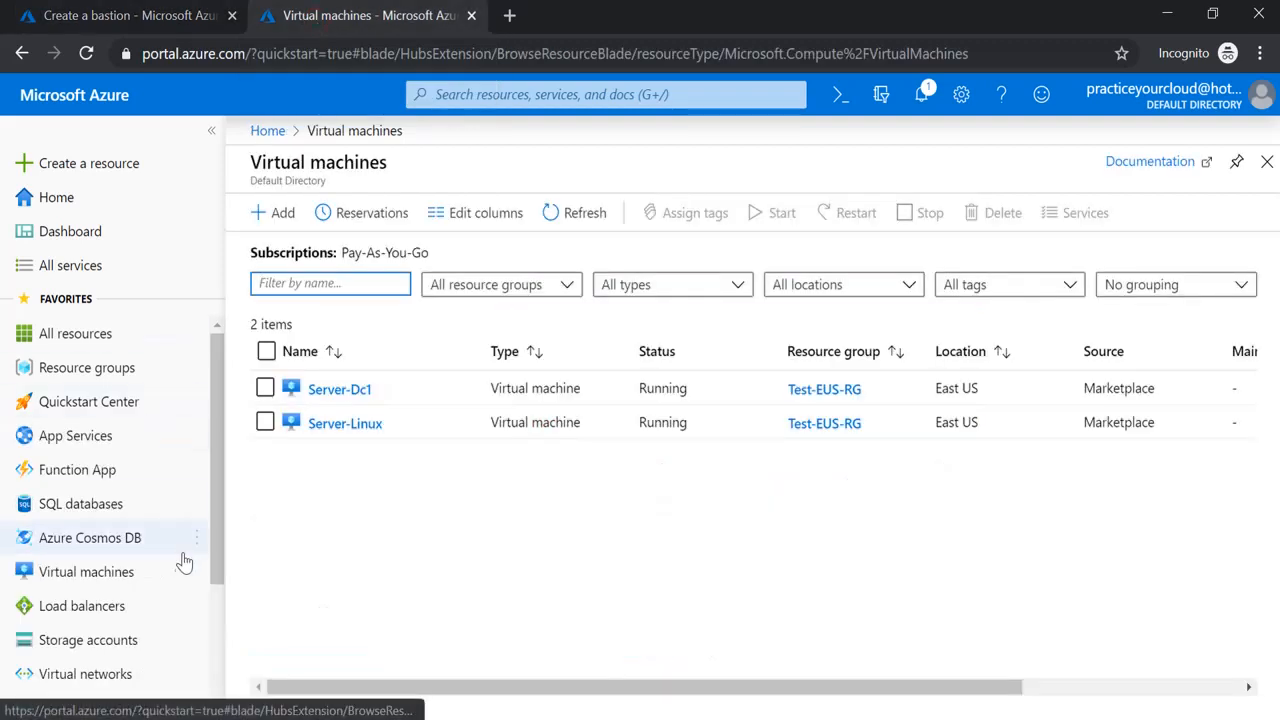
left_click(127, 674)
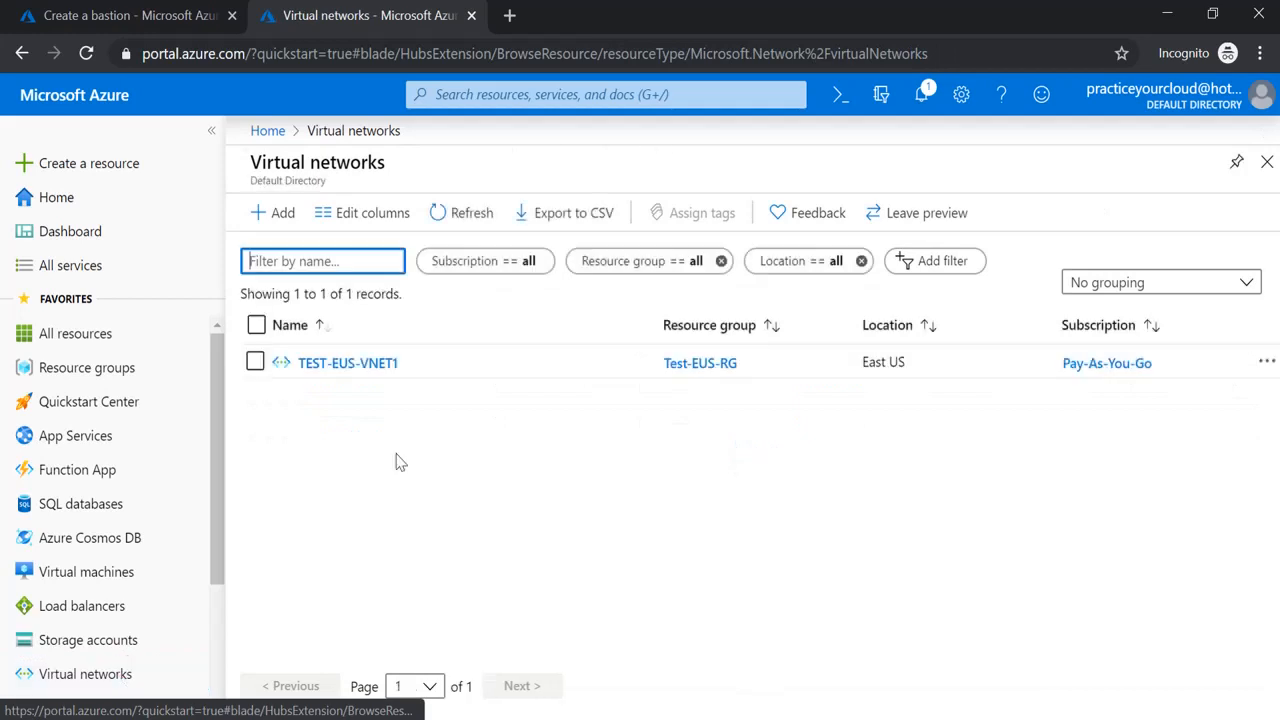
left_click(371, 373)
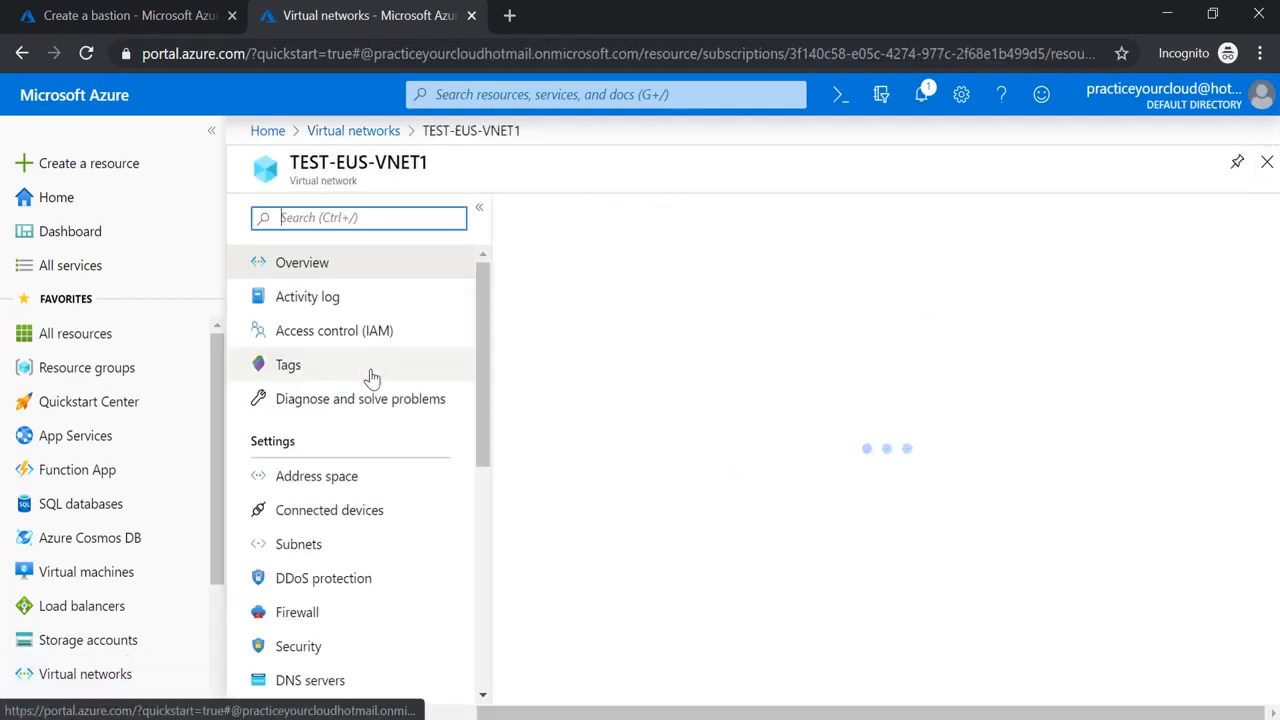
left_click(297, 543)
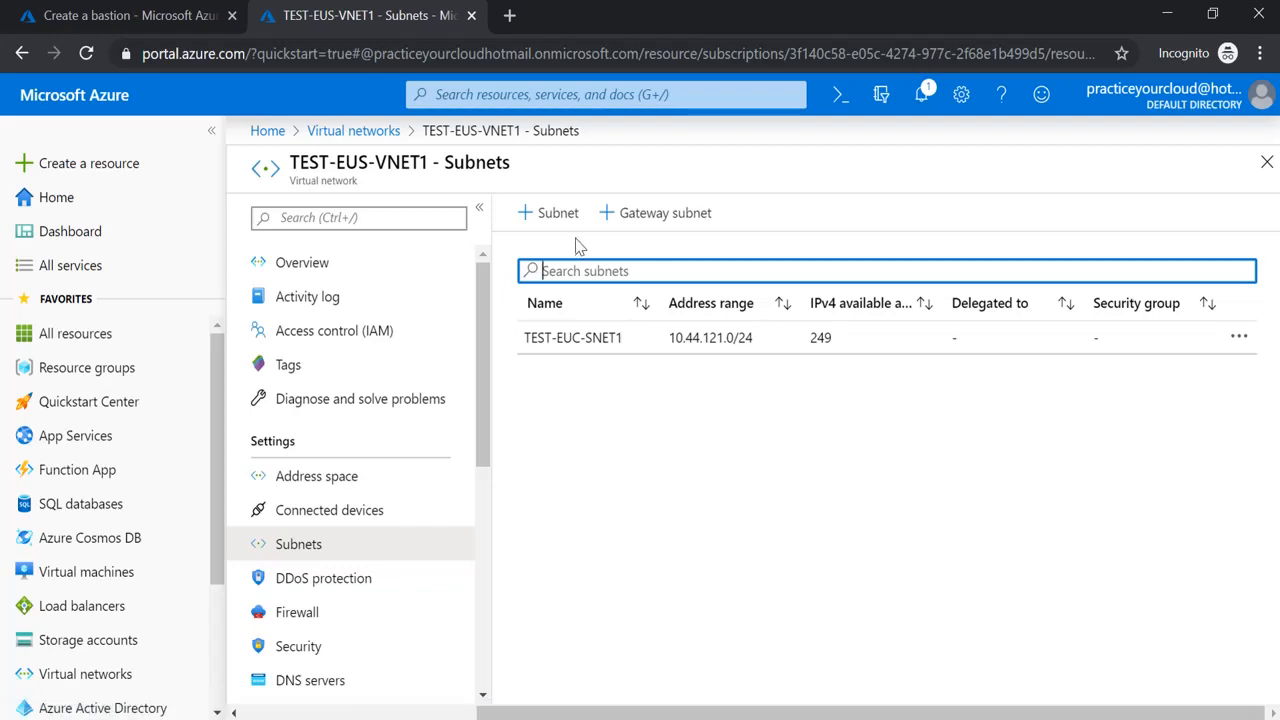
left_click(573, 232)
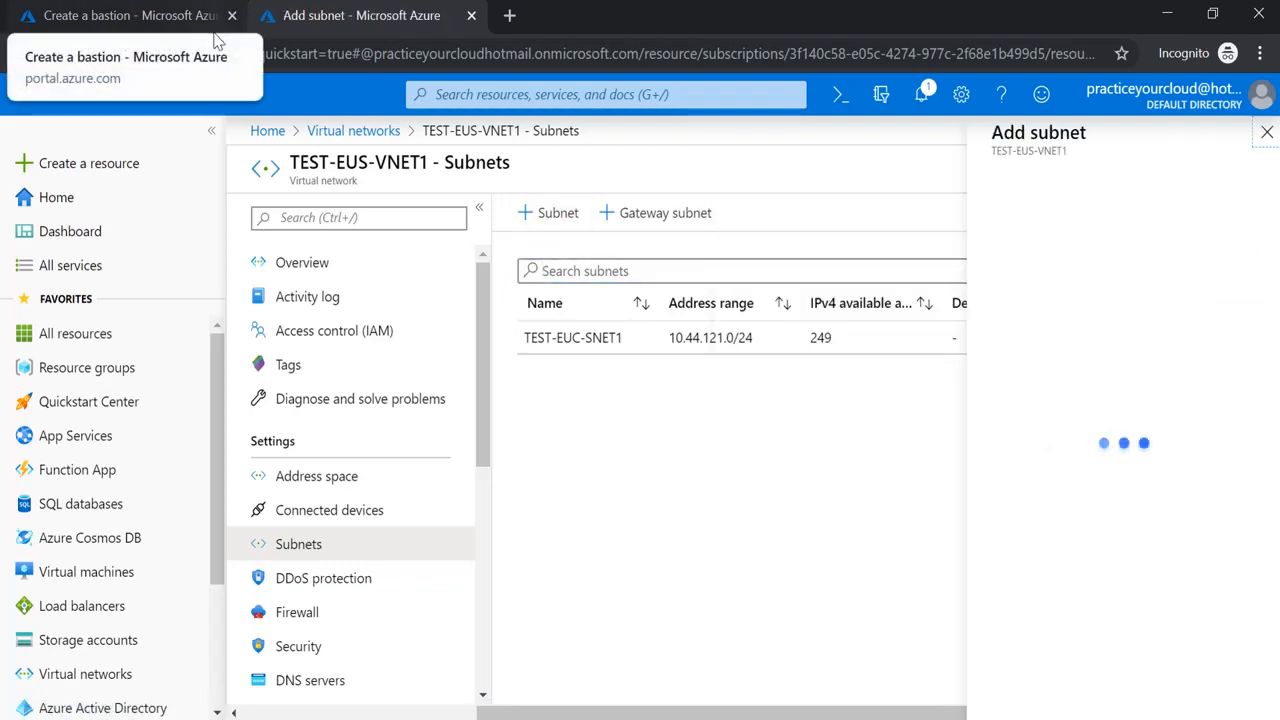
left_click(140, 18)
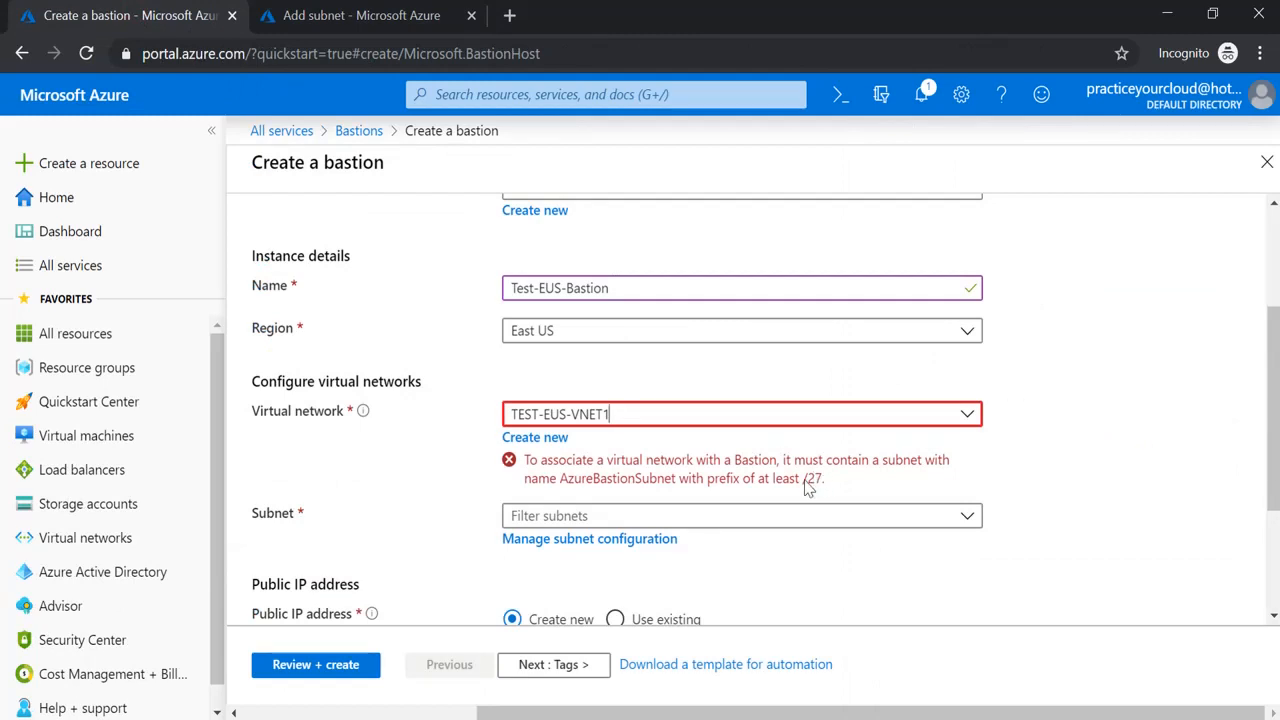
left_click(367, 16)
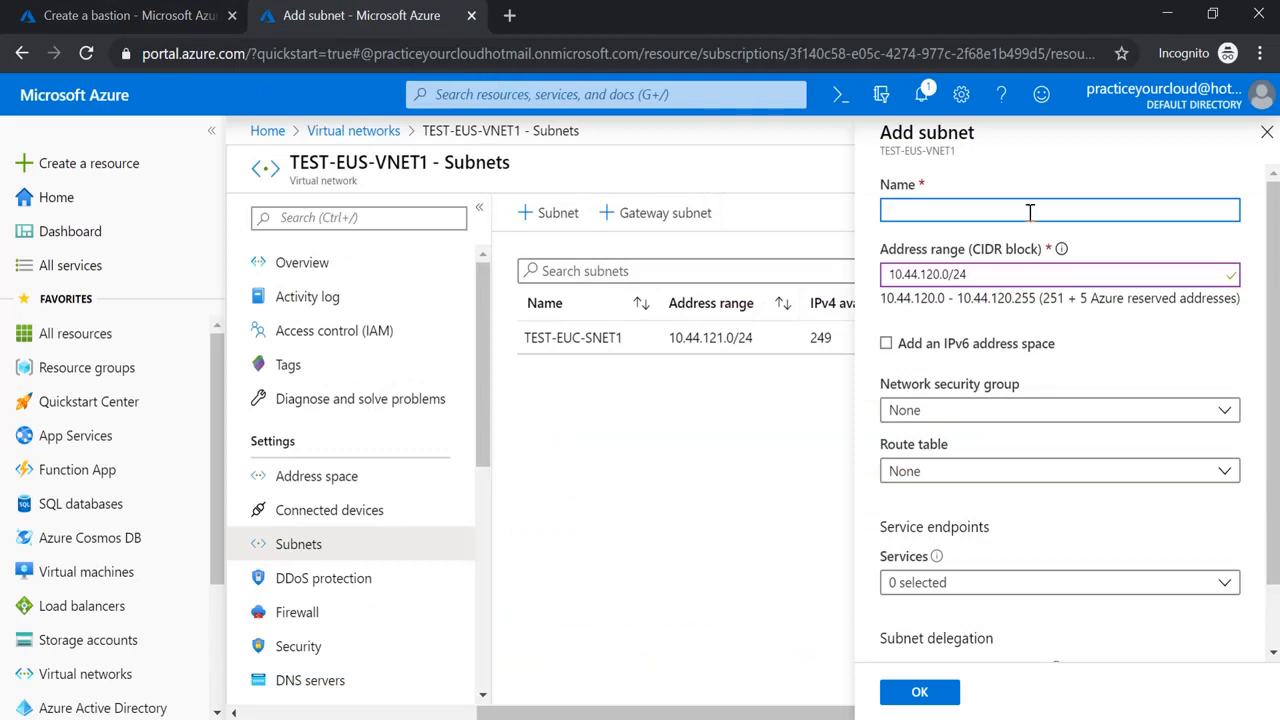
Name the subnet AzureBastionSubnet with address range 10.44.120.0/27 and save it
type("AzureBa")
type("onSubnet")
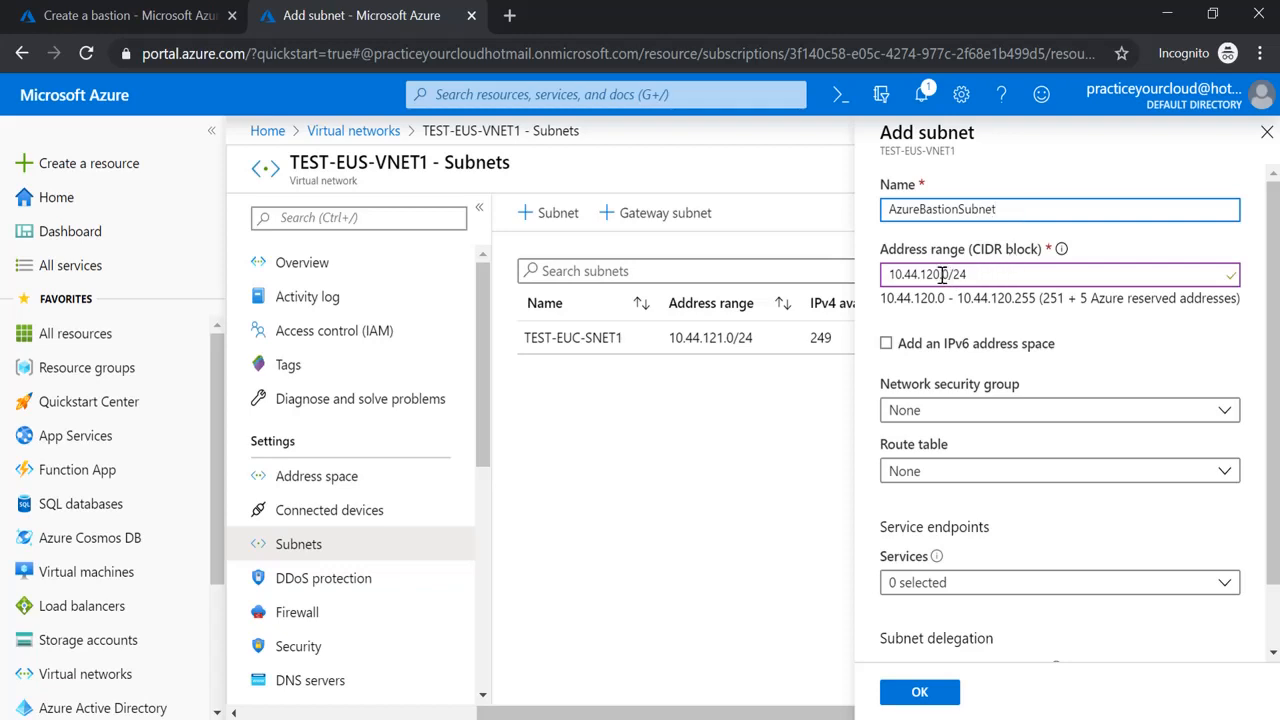
left_click(988, 283)
key("BackSpace")
key("BackSpace")
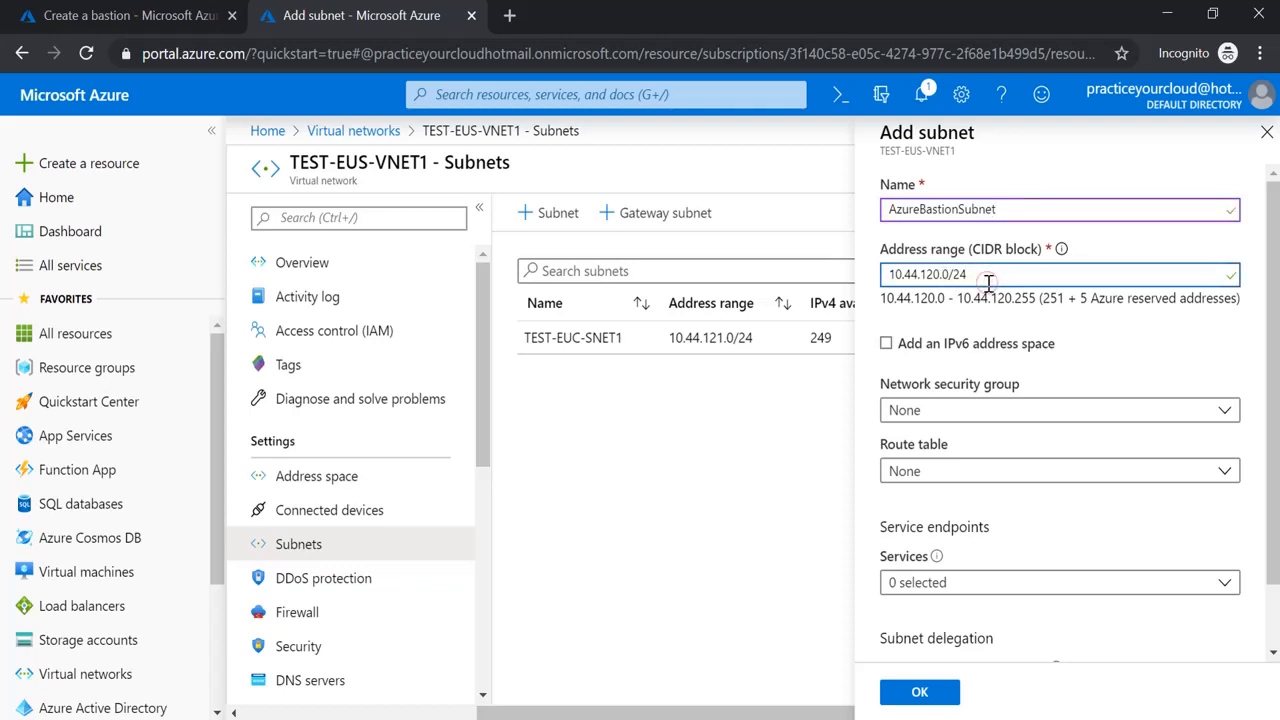
type("17")
key("BackSpace")
type("2")
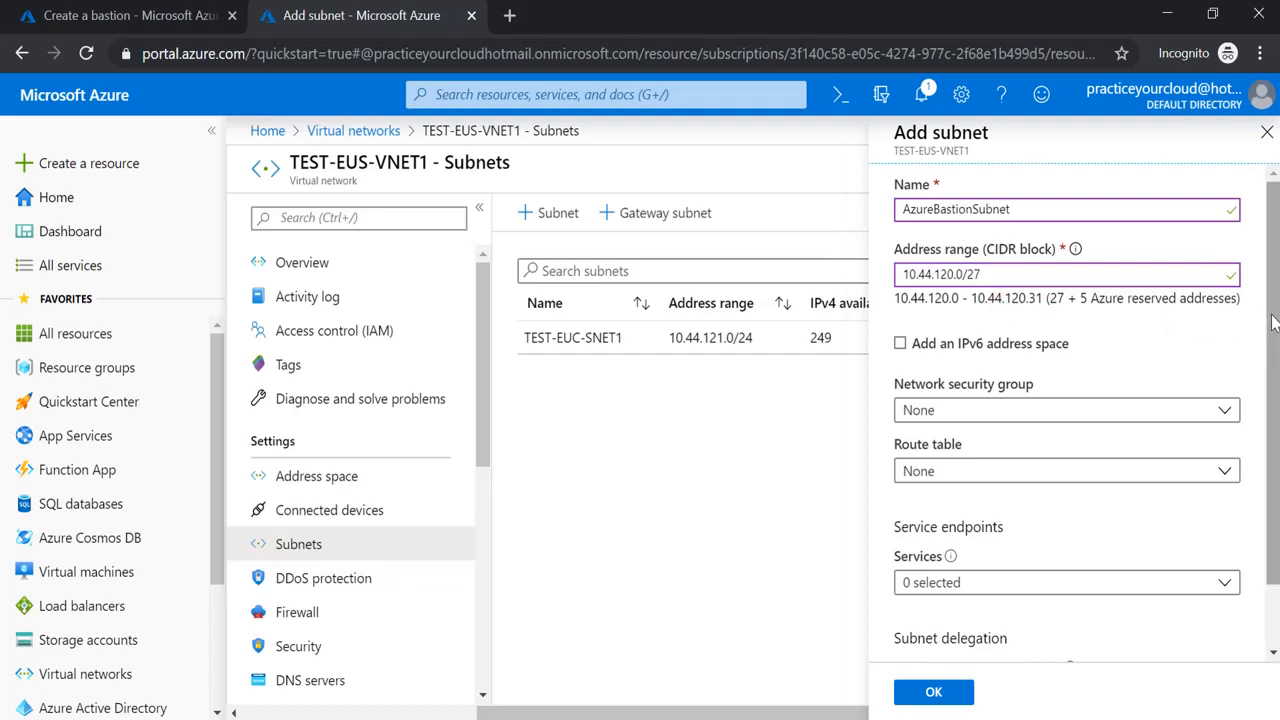
scroll(1273, 320, "down", 1)
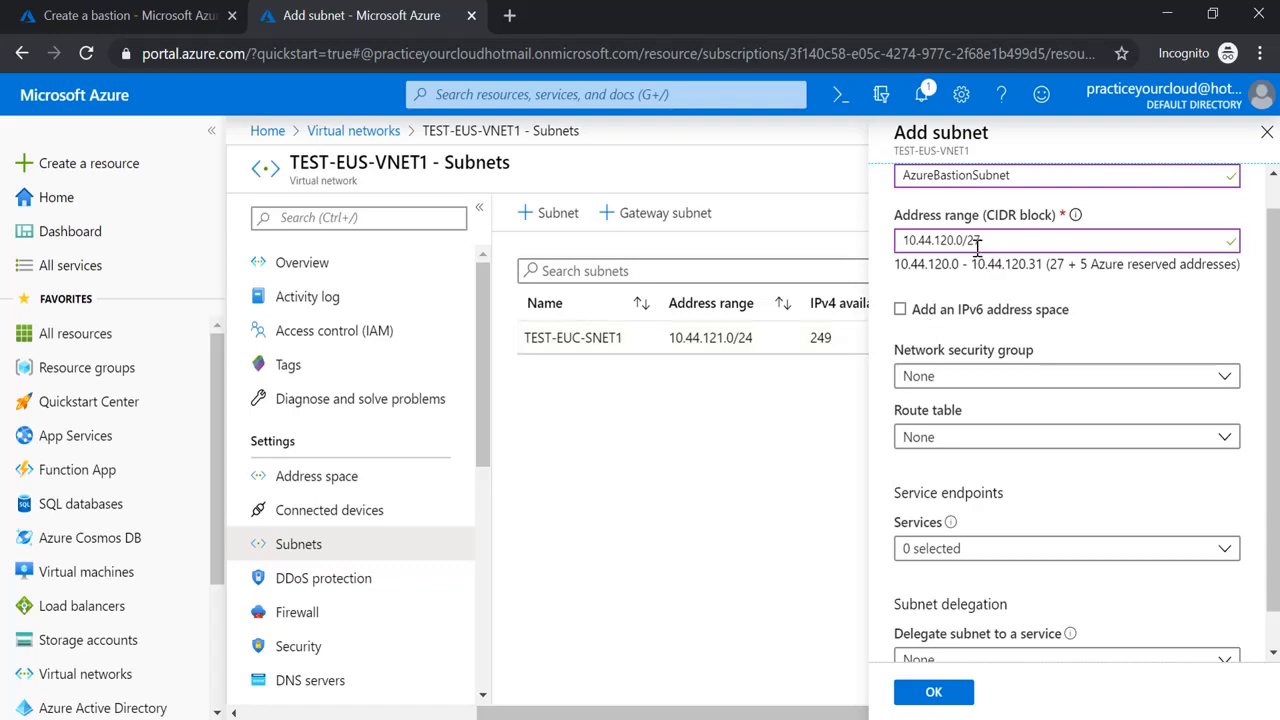
left_click_drag(1276, 360, 1274, 434)
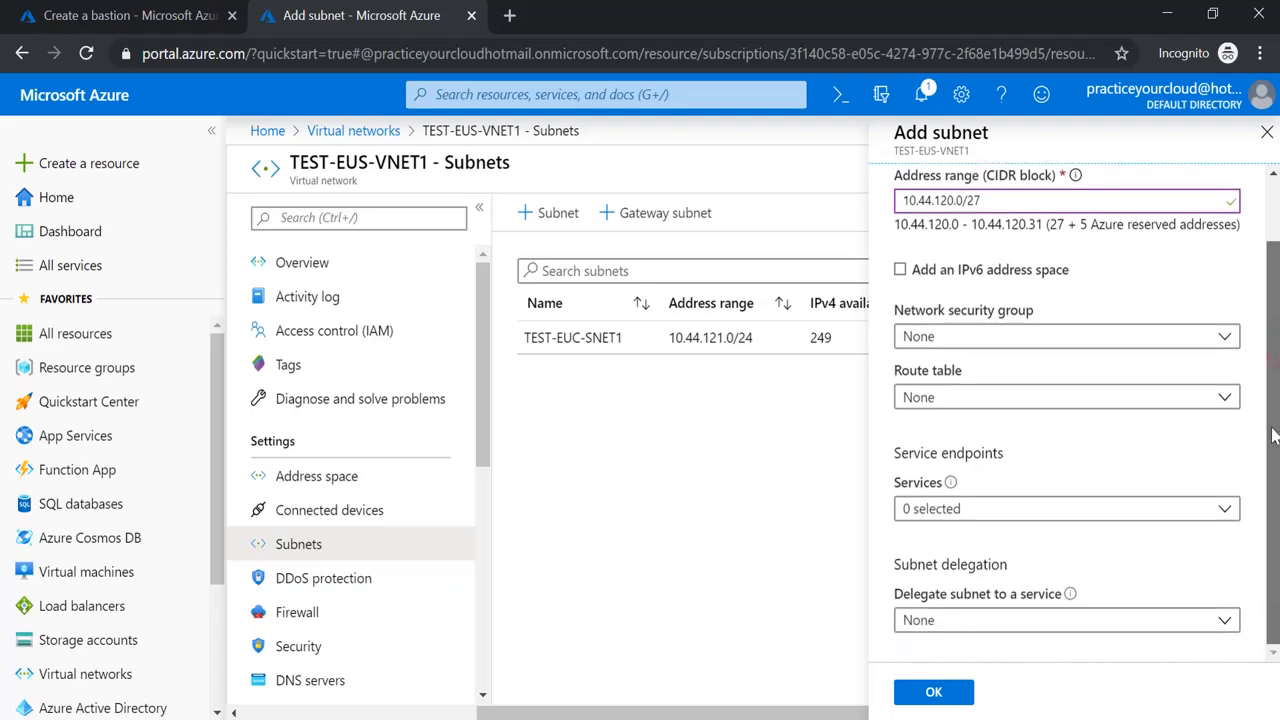
left_click(912, 696)
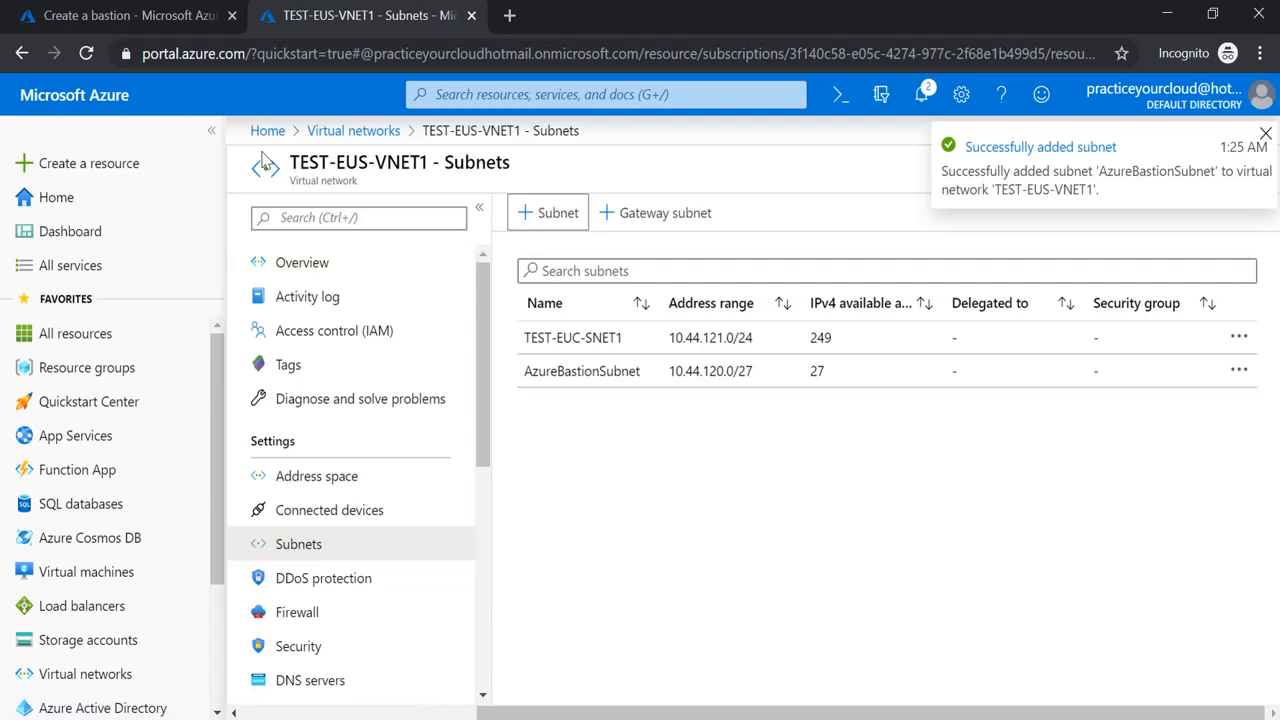
On the bastion form, keep region East US and reselect TEST-EUS-VNET1 to pick up AzureBastionSubnet
left_click(147, 18)
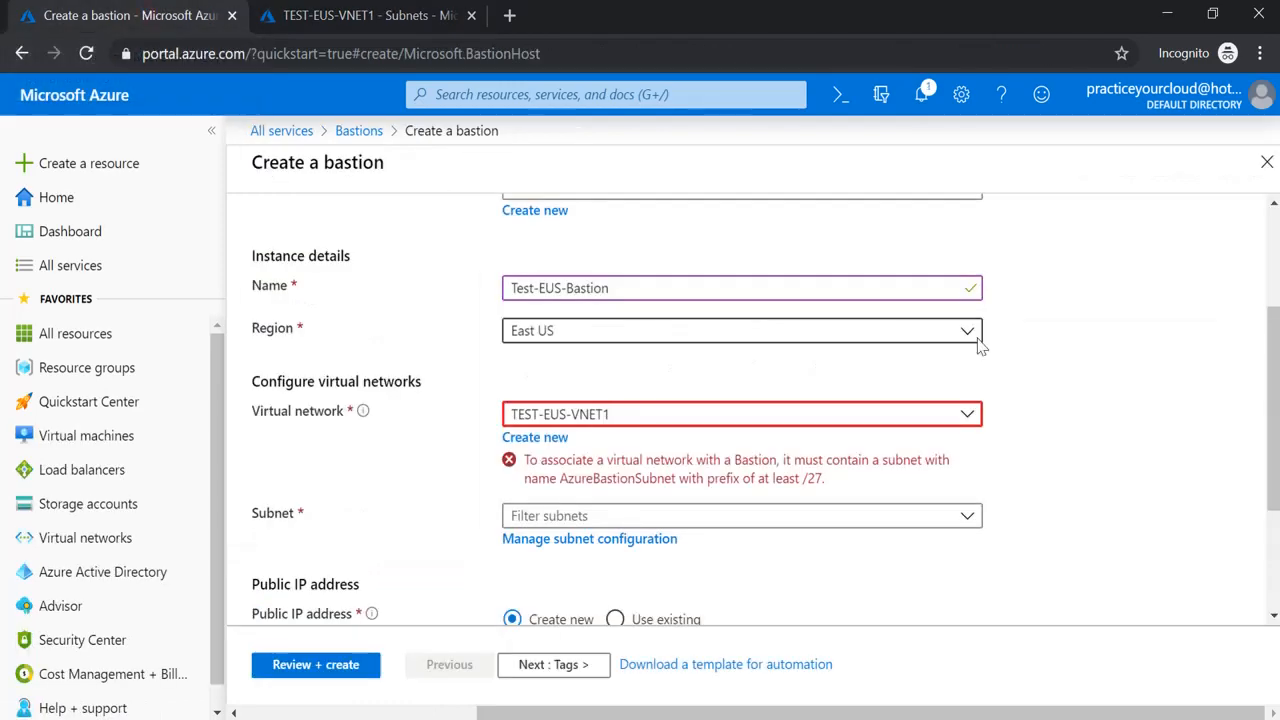
scroll(1250, 375, "up", 3)
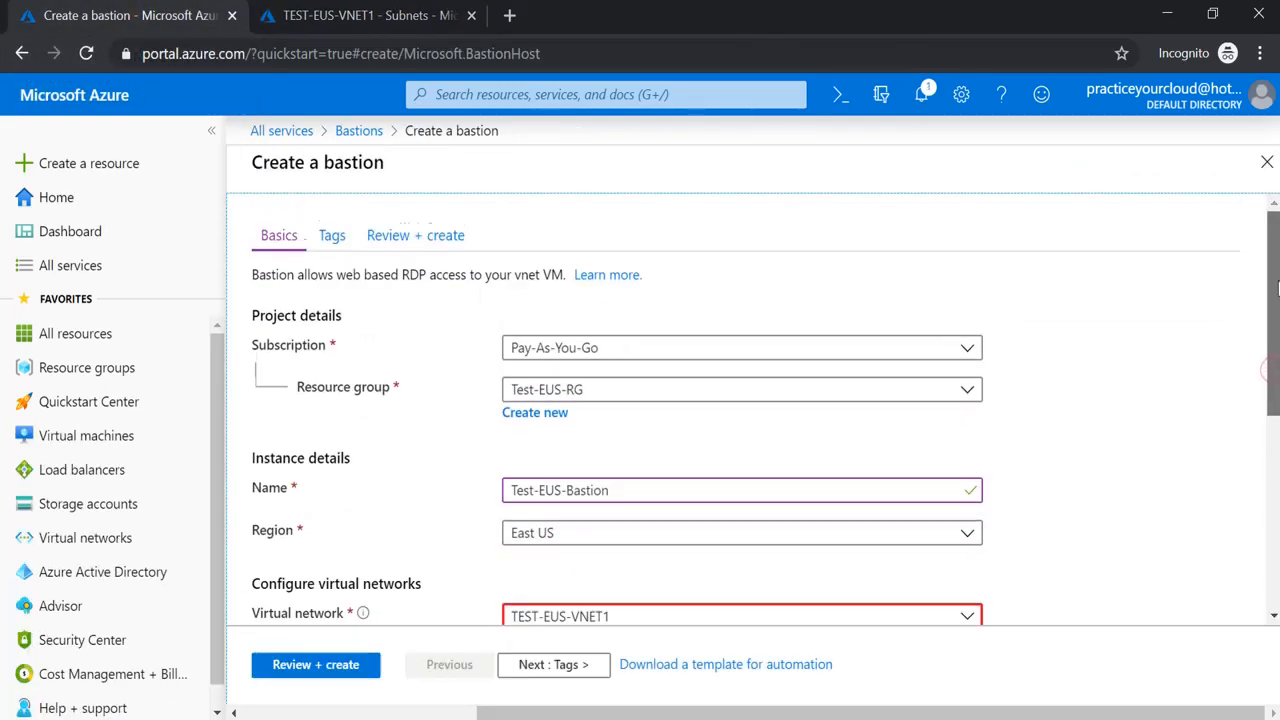
scroll(1264, 368, "down", 2)
left_click(966, 419)
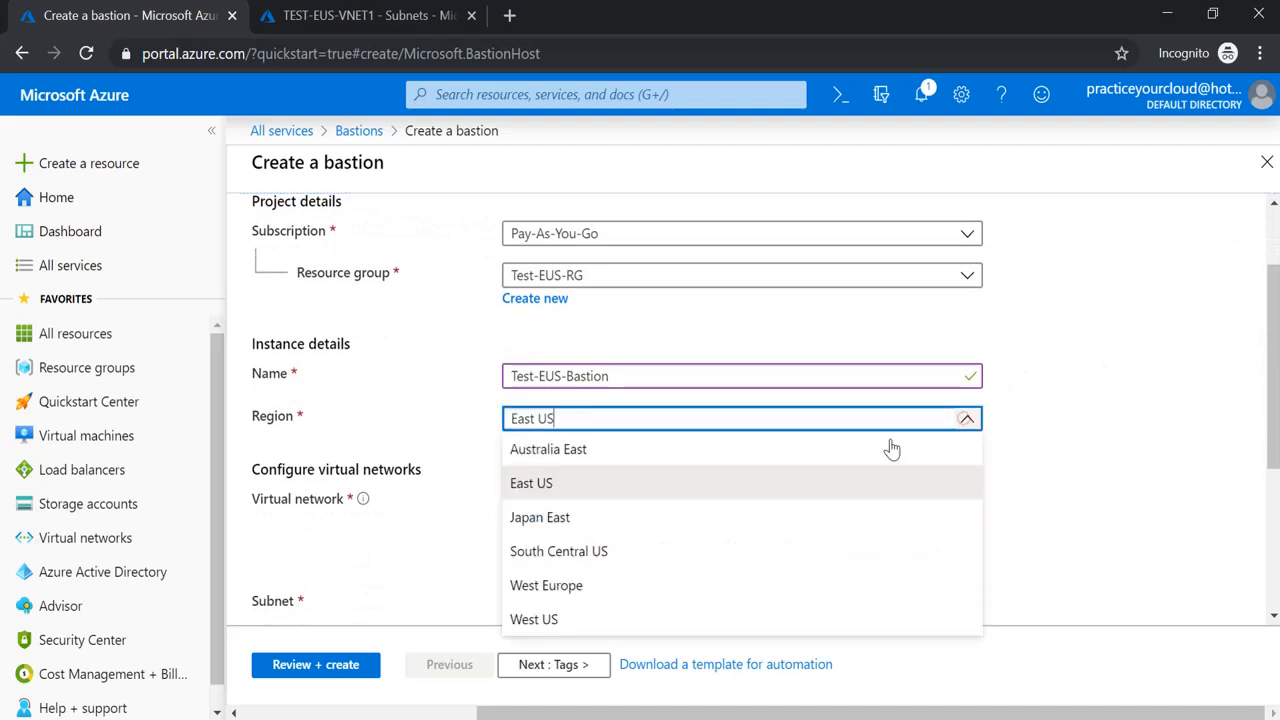
left_click(631, 488)
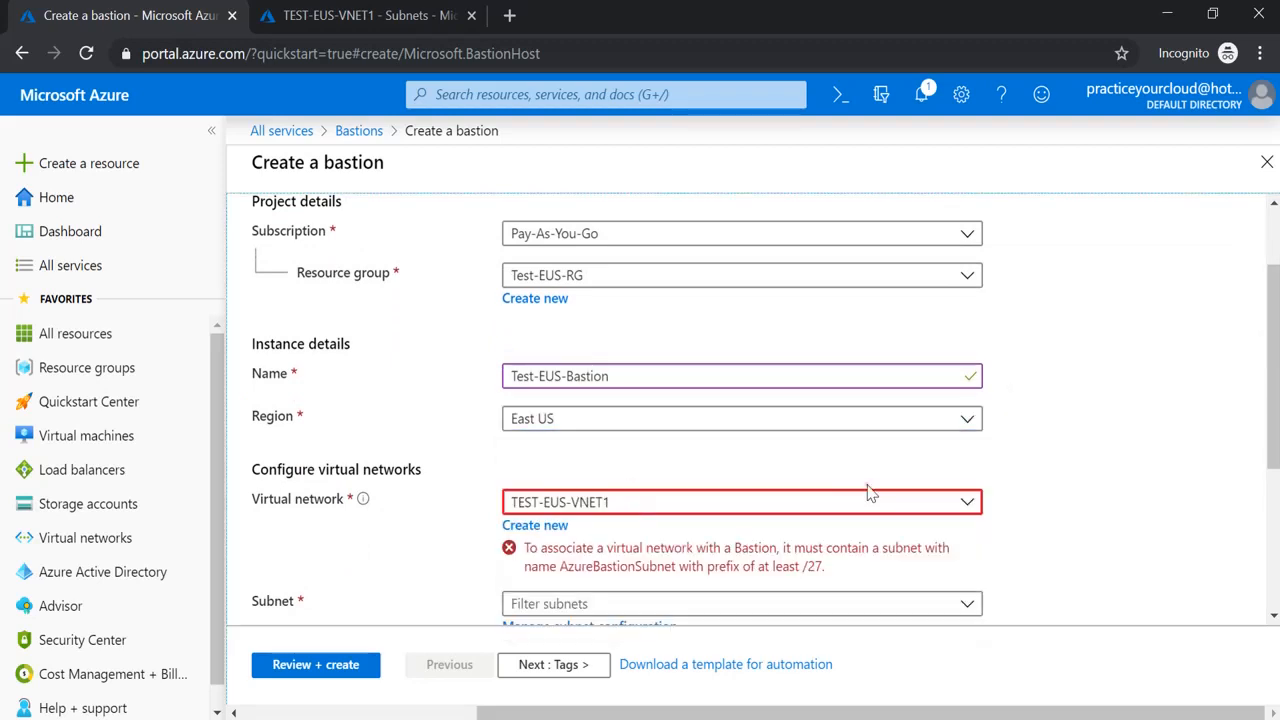
left_click(966, 502)
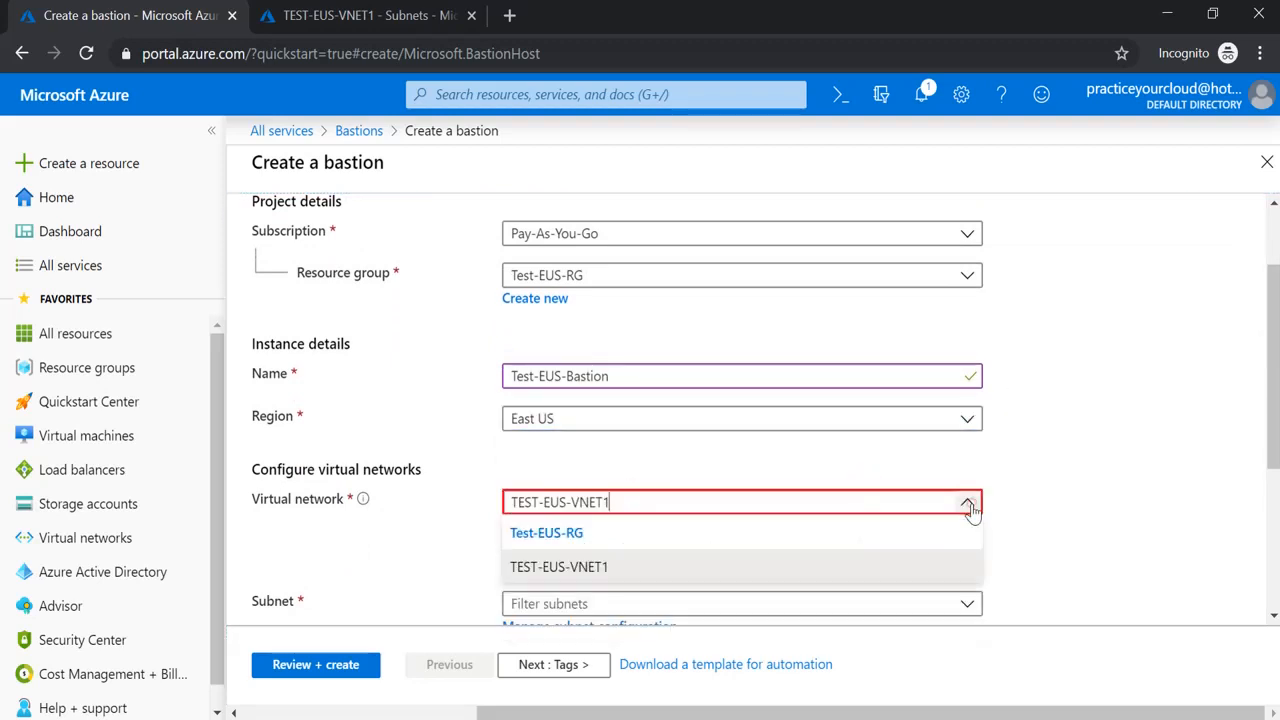
left_click(676, 570)
left_click_drag(1262, 430, 1264, 542)
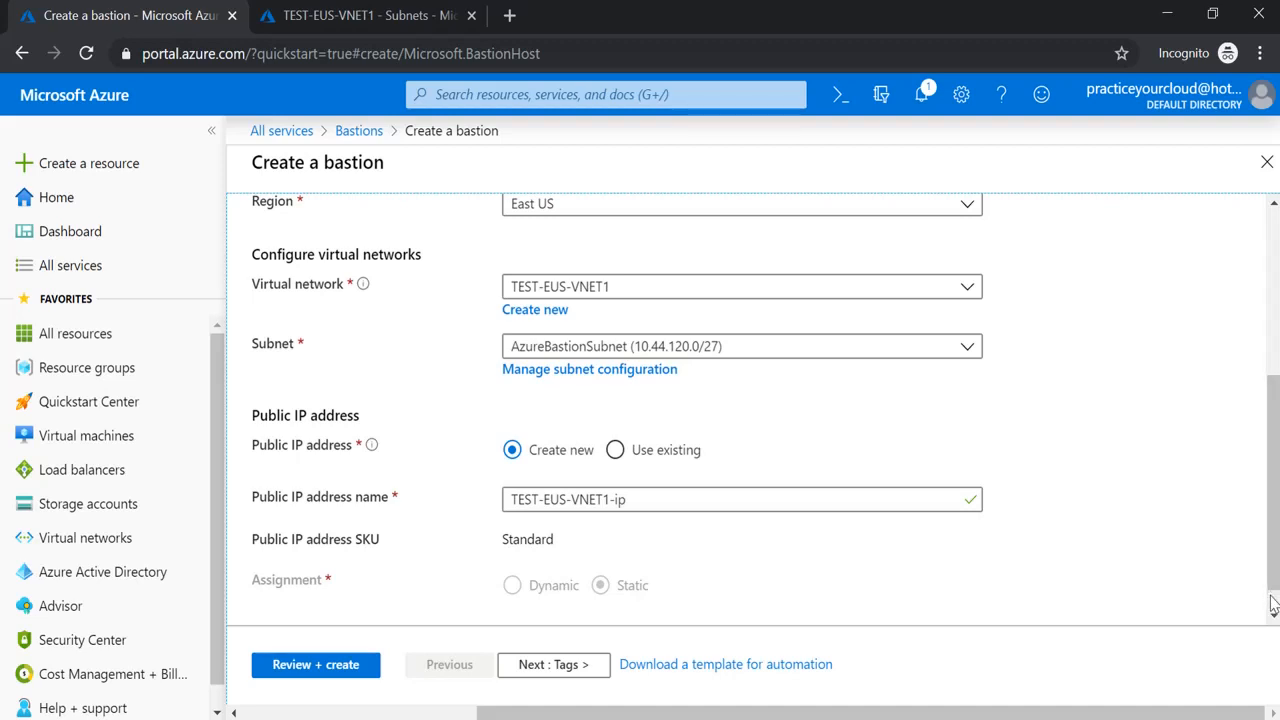
scroll(500, 540, "down", 1)
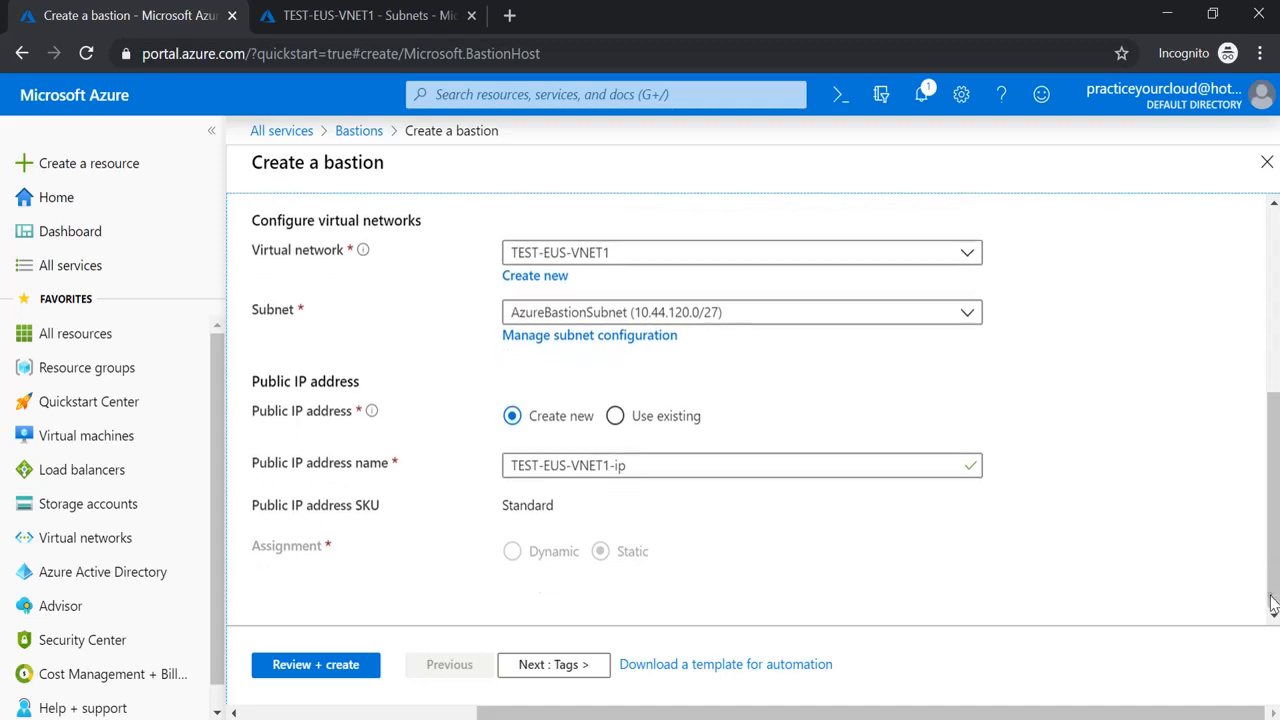
Run Review + create on Test-EUS-Bastion and submit it once validation passes
left_click(311, 668)
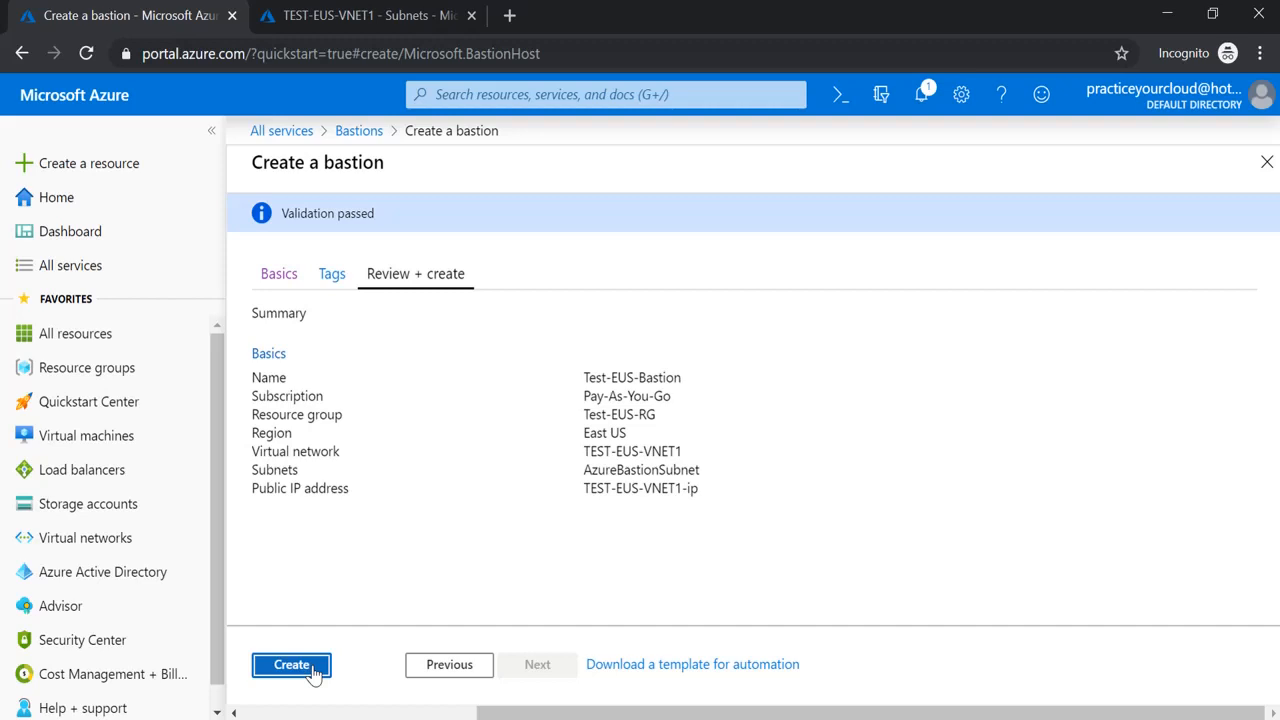
left_click(312, 672)
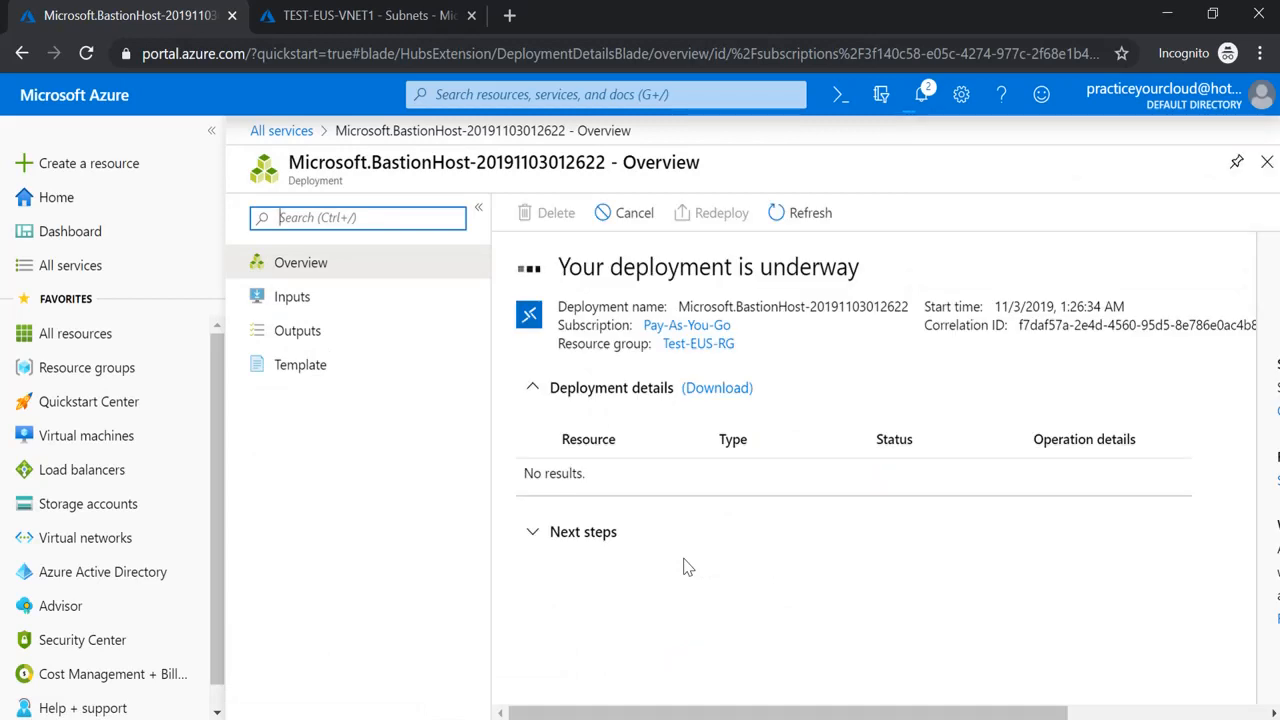
Look over the Server-Dc1 and Server-Linux VM pages, then check the BastionHost deployment
left_click(339, 21)
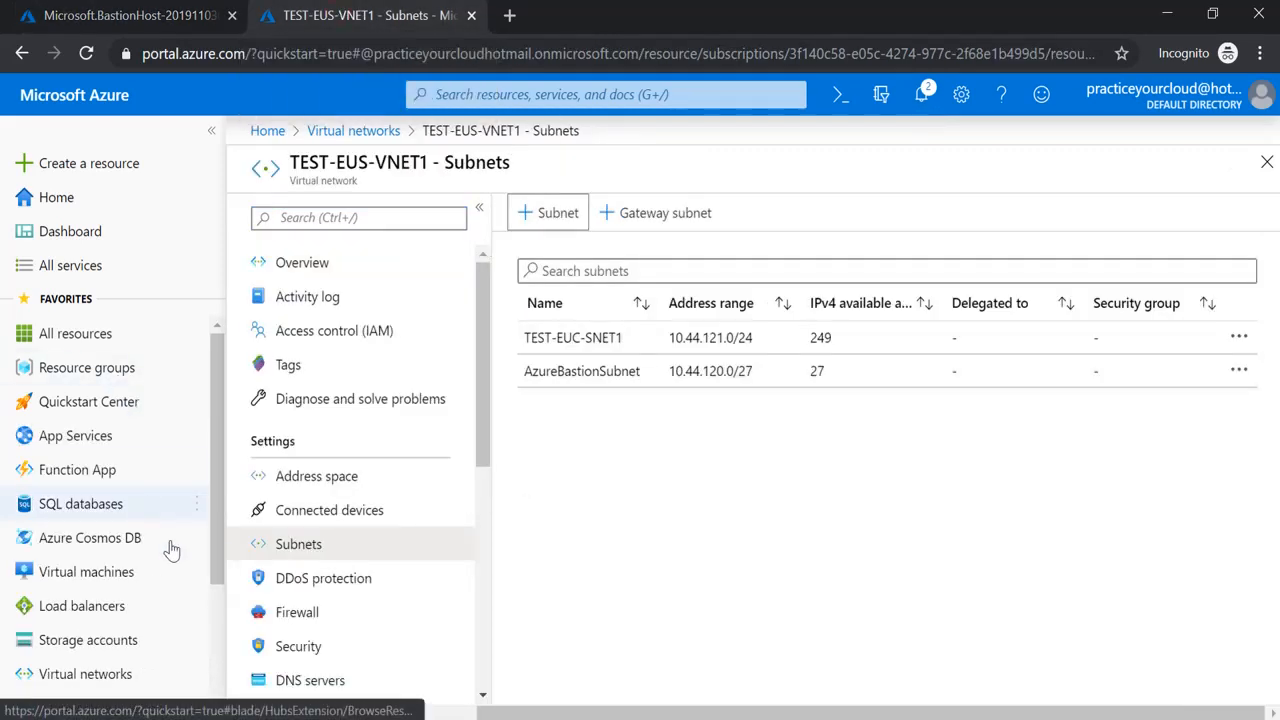
left_click(155, 590)
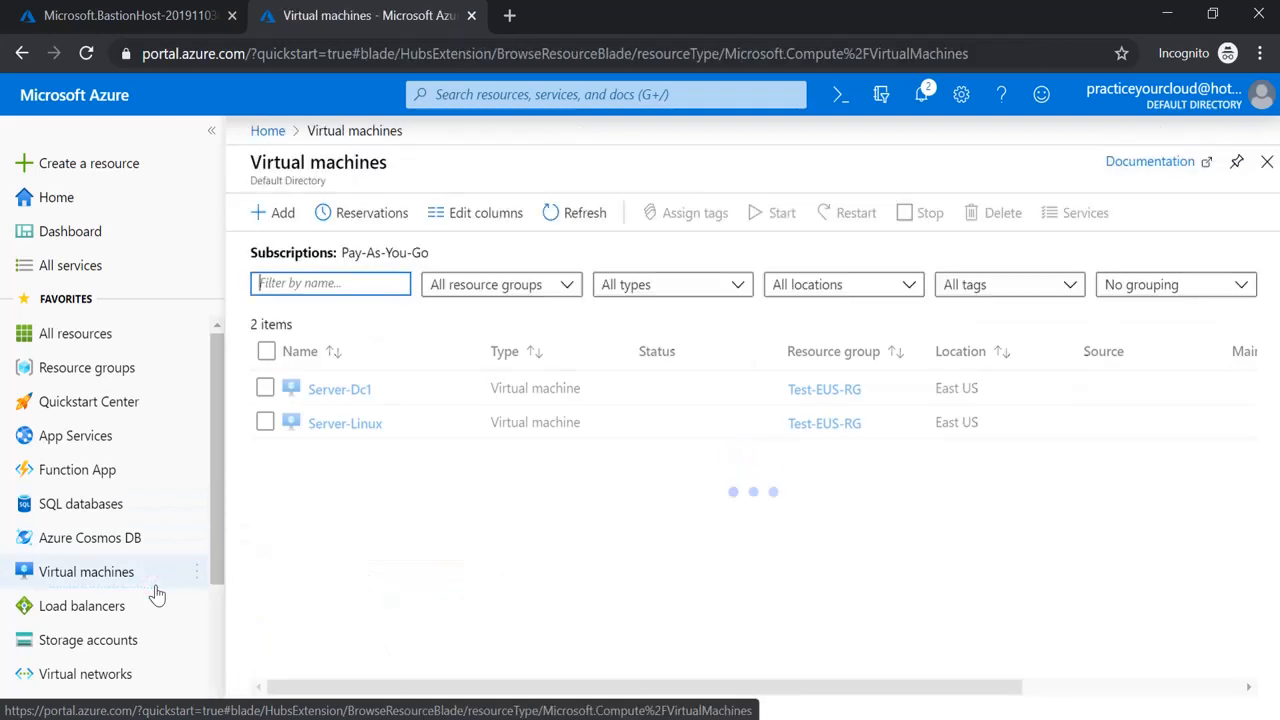
left_click(360, 392)
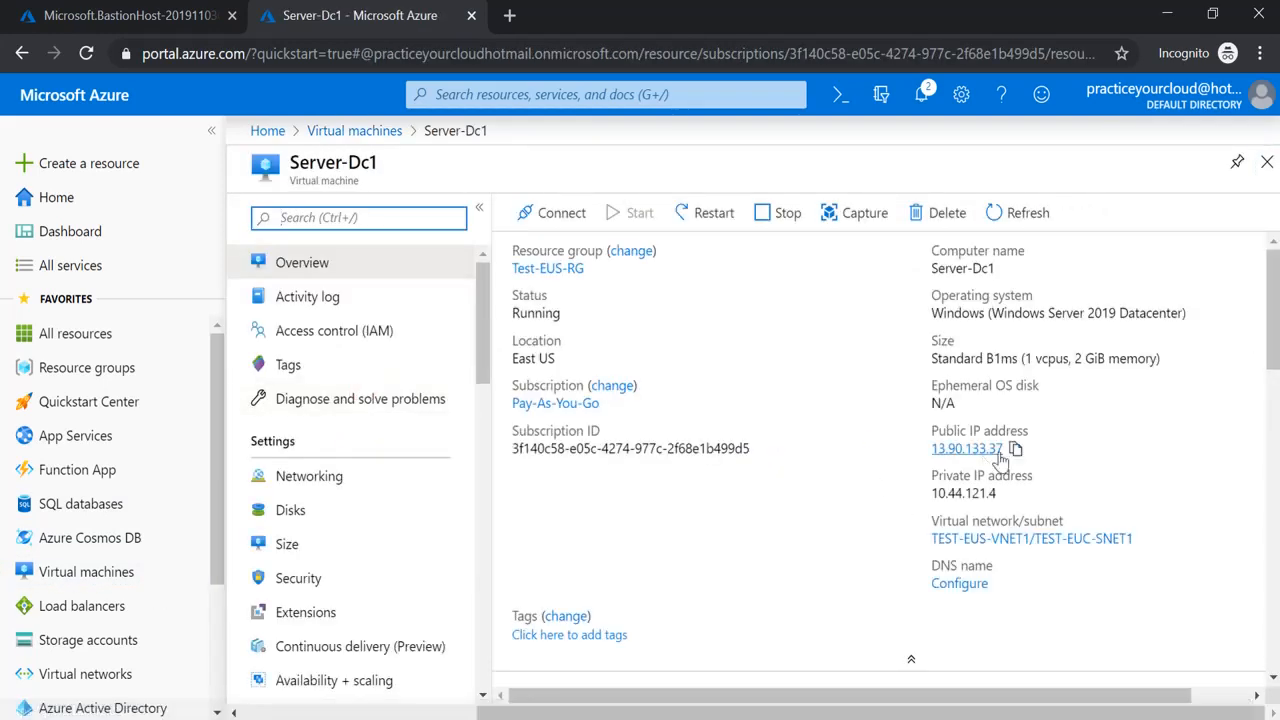
left_click(352, 132)
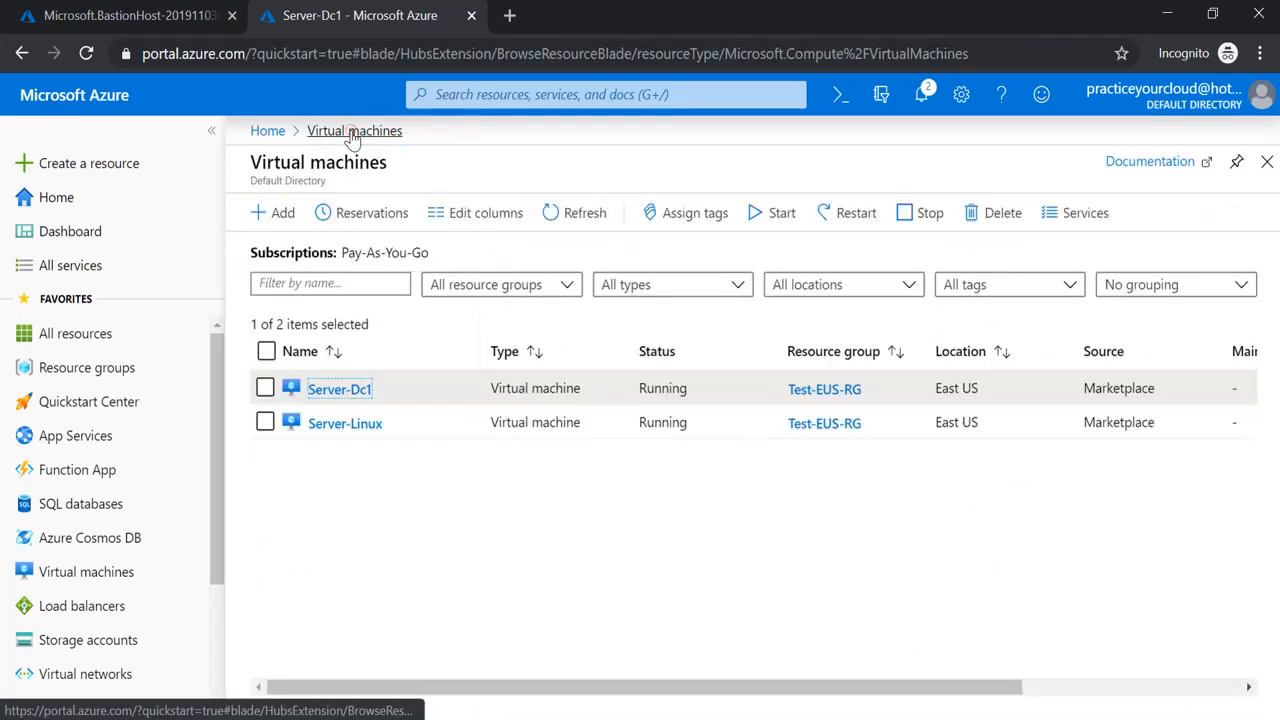
left_click(359, 426)
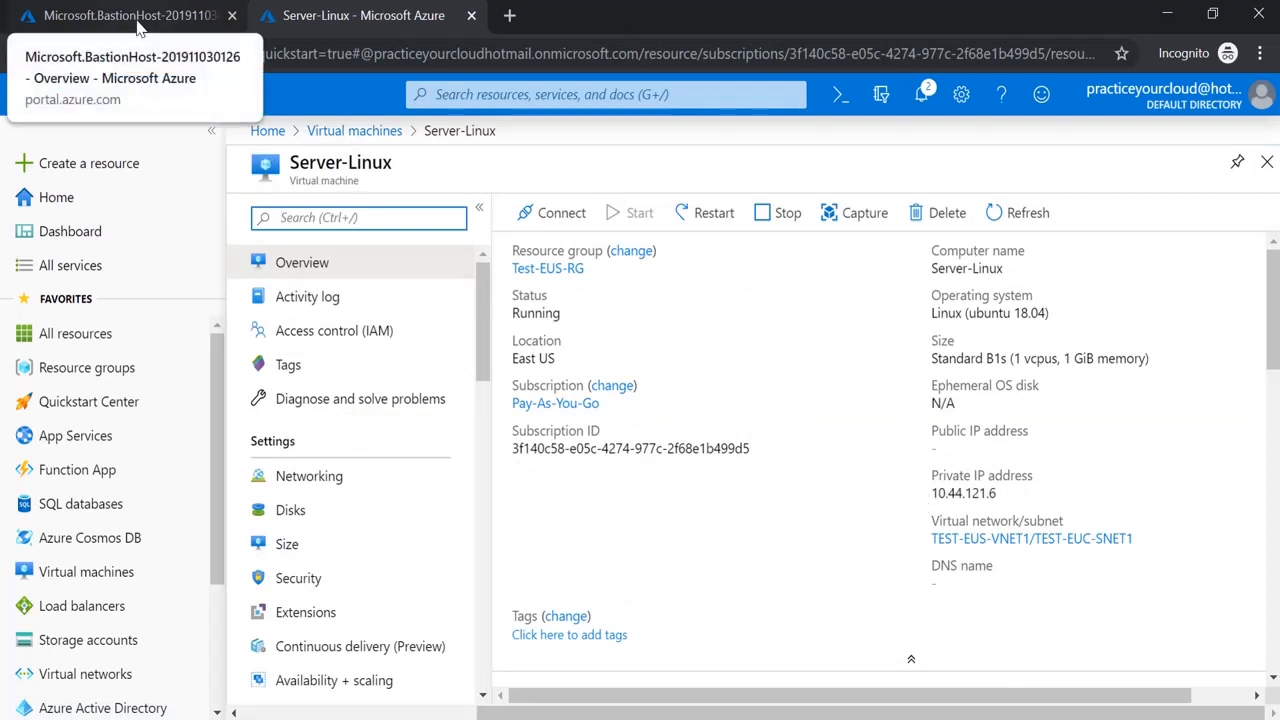
left_click(138, 26)
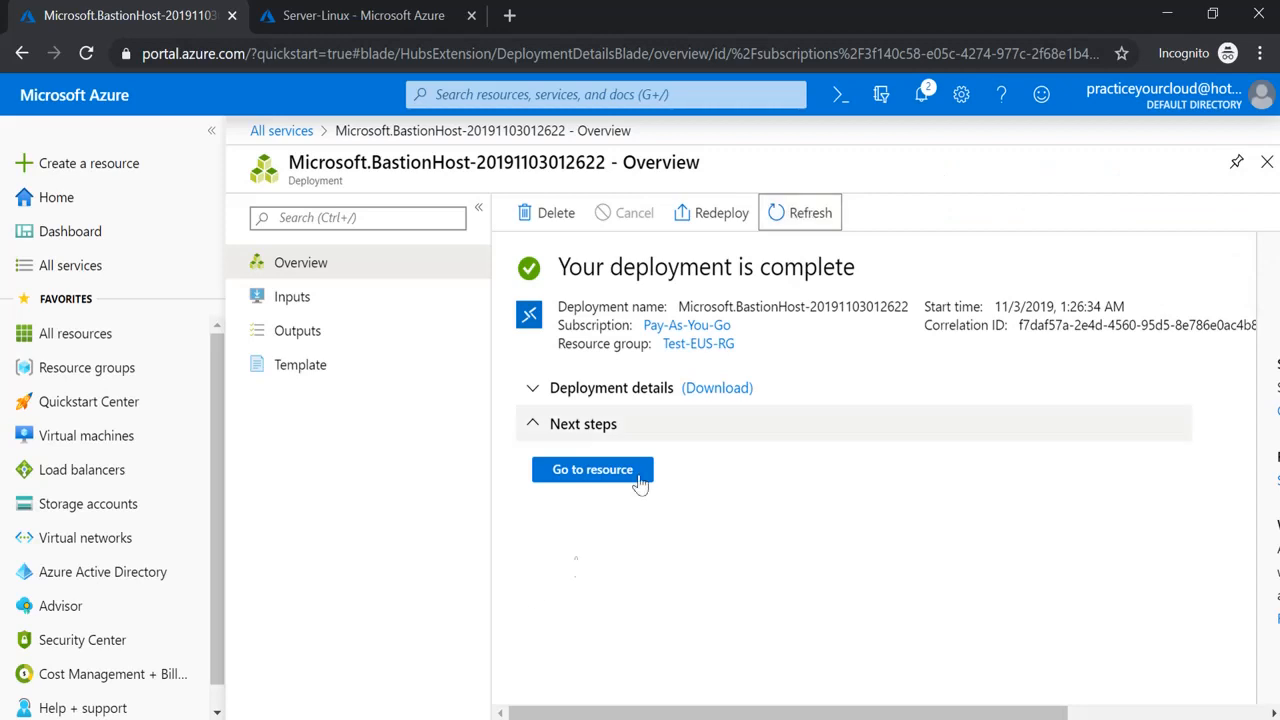
Check Test-EUS-Bastion's empty Sessions list, then open the Server-Dc1 VM overview
left_click(607, 472)
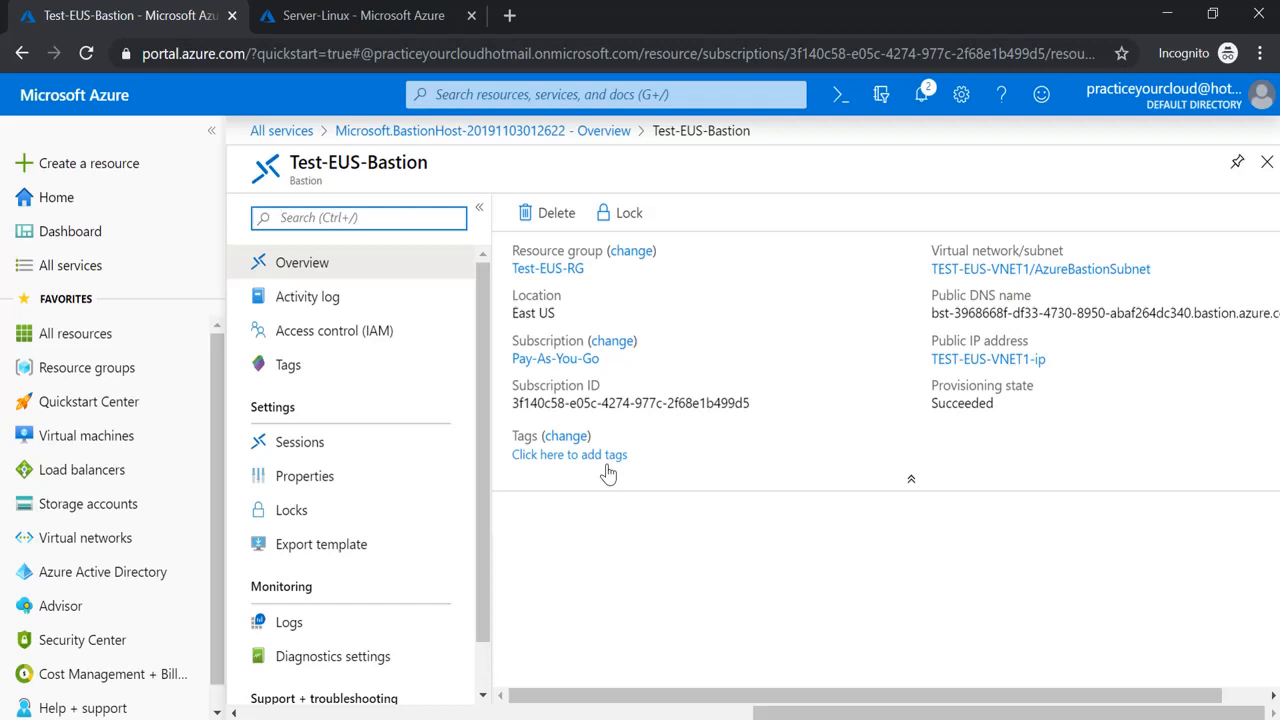
left_click(445, 455)
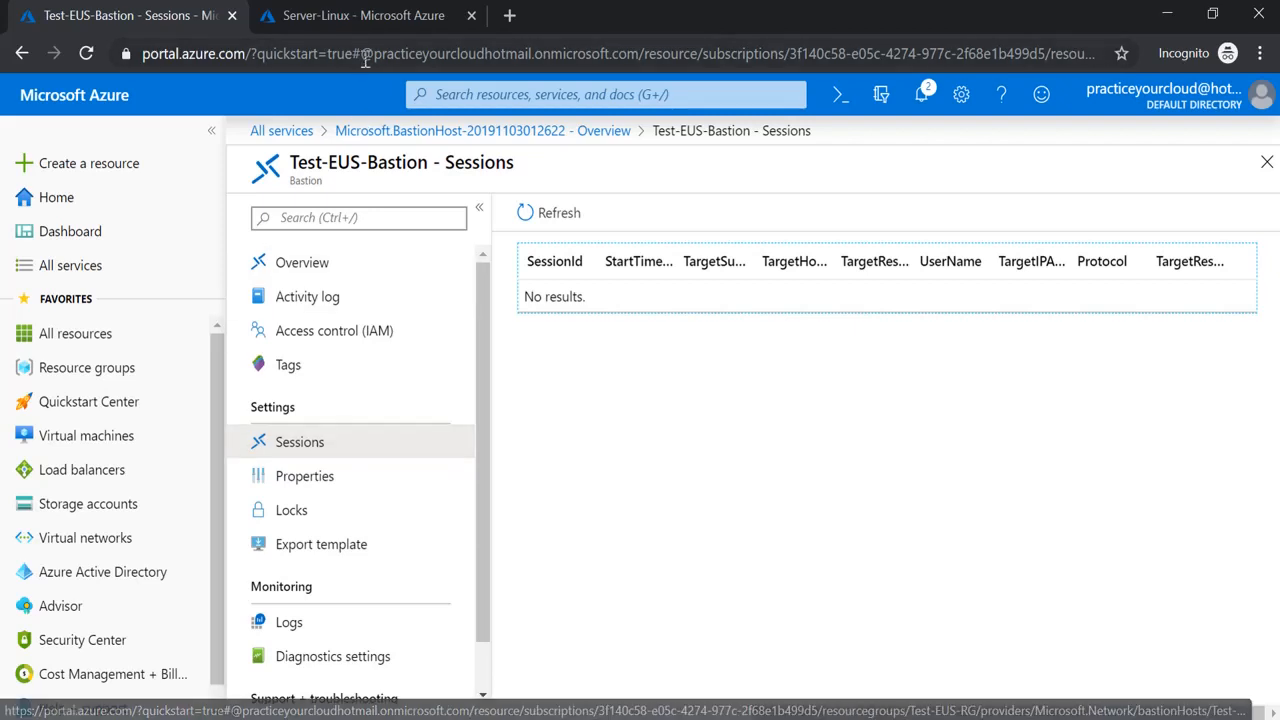
left_click(398, 24)
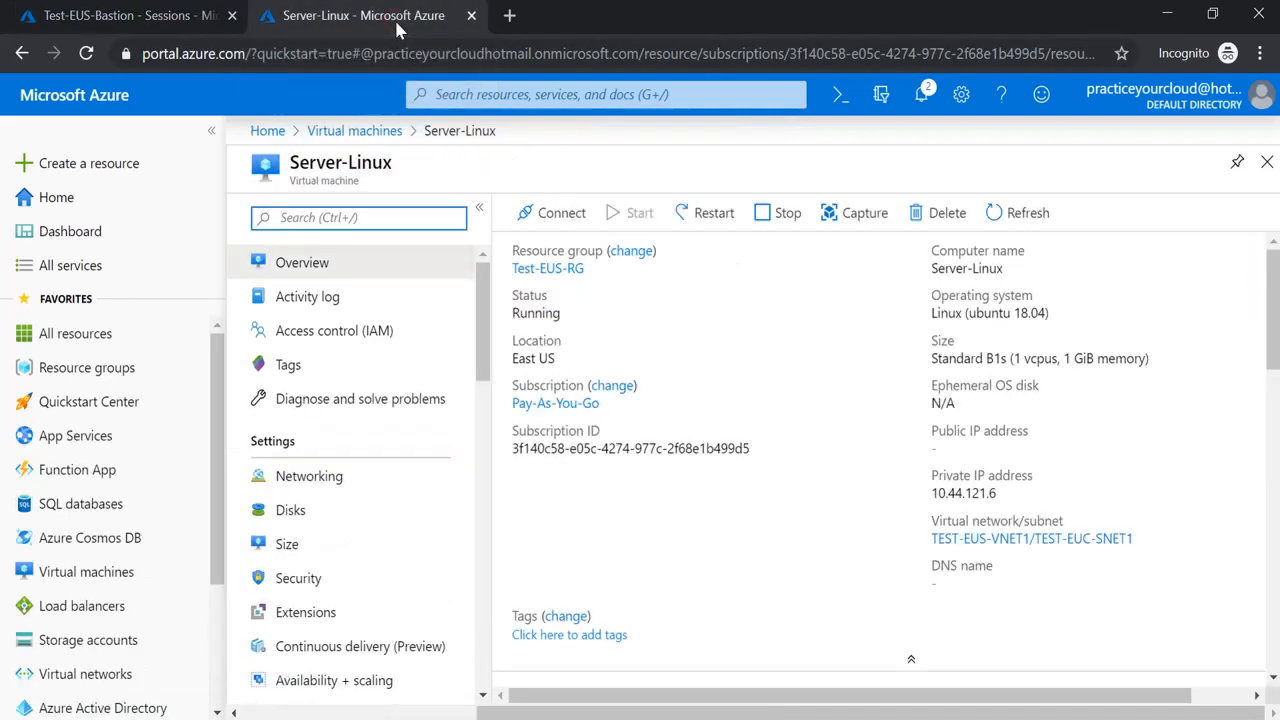
left_click(345, 131)
left_click(346, 392)
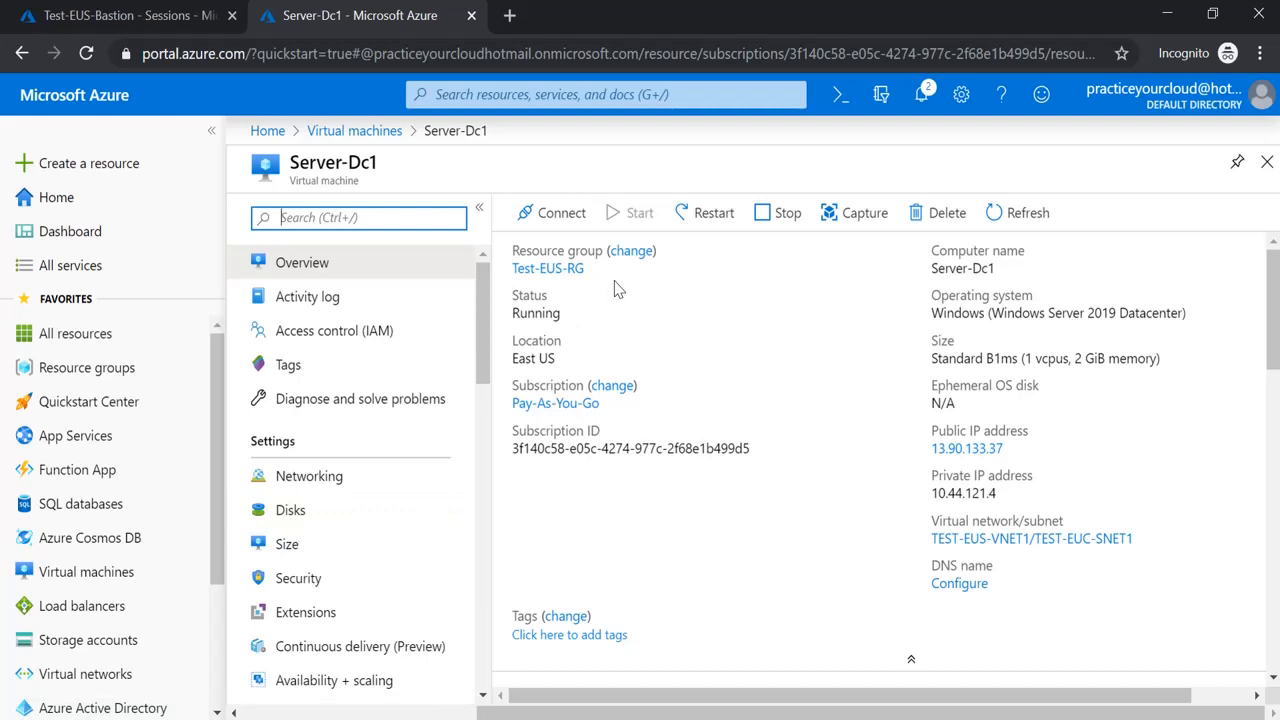
Connect to Server-Dc1 via Bastion, entering the login username and password
left_click(563, 215)
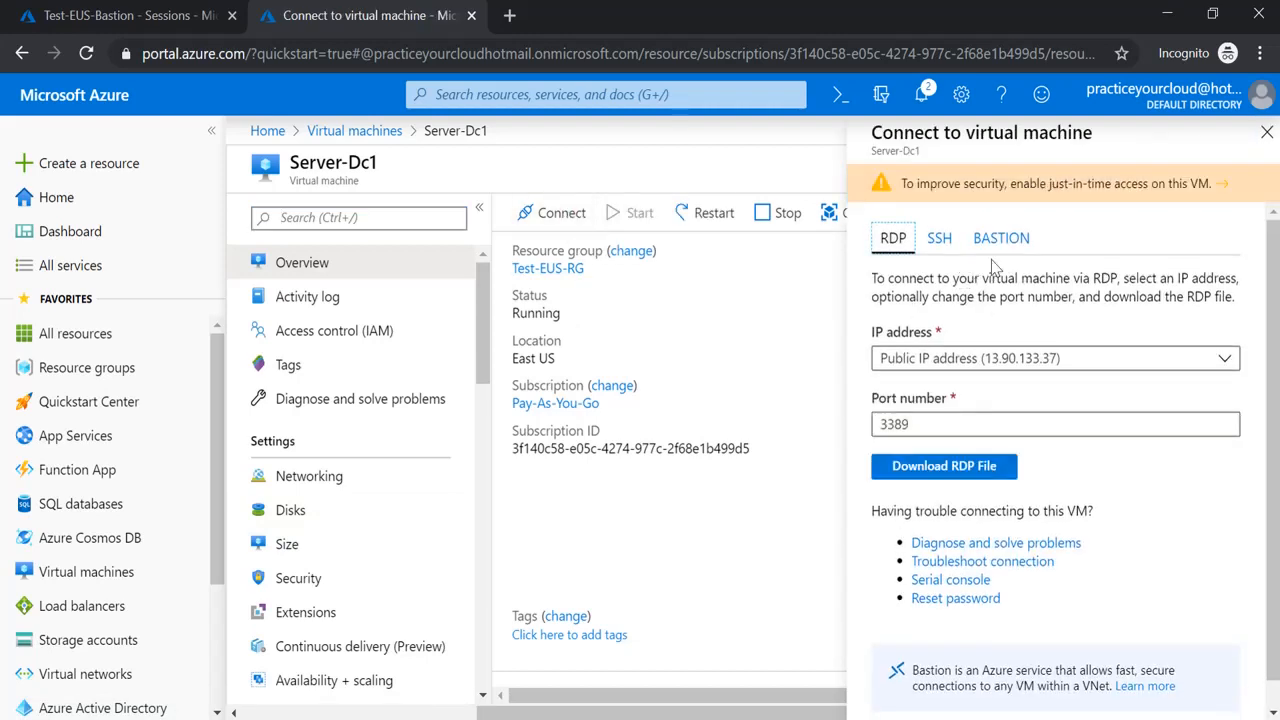
left_click(1004, 255)
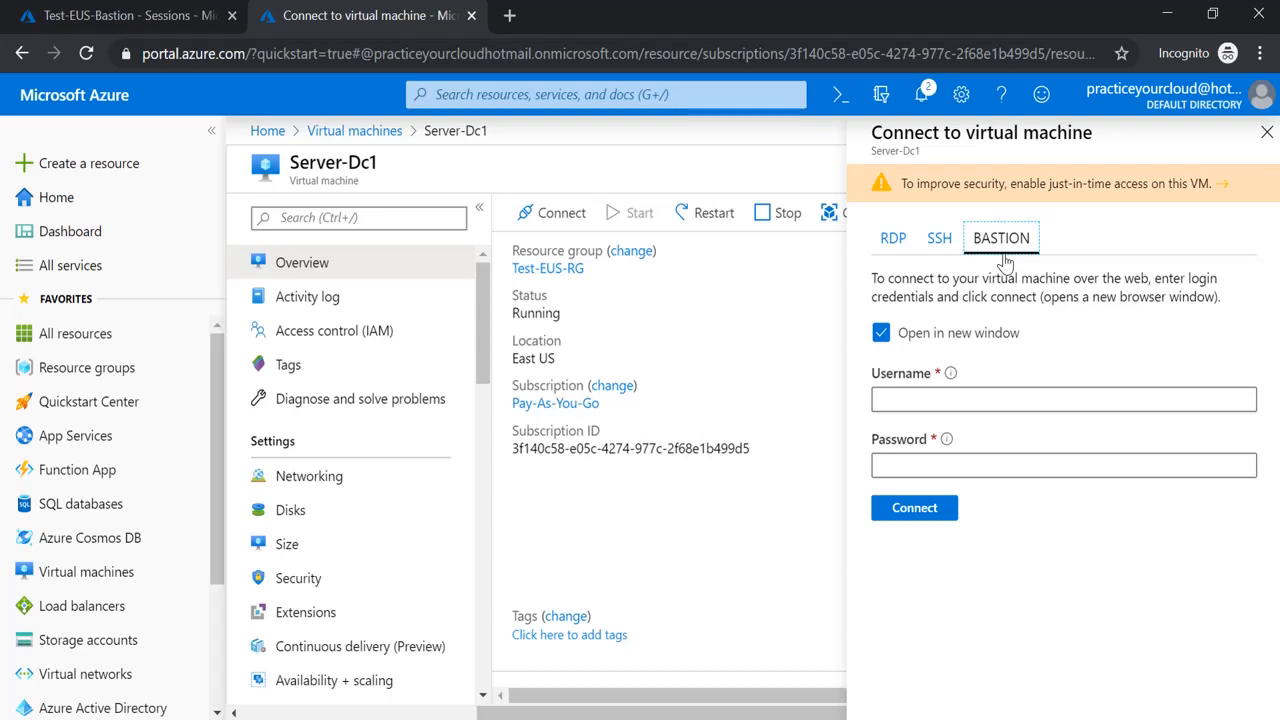
left_click(953, 398)
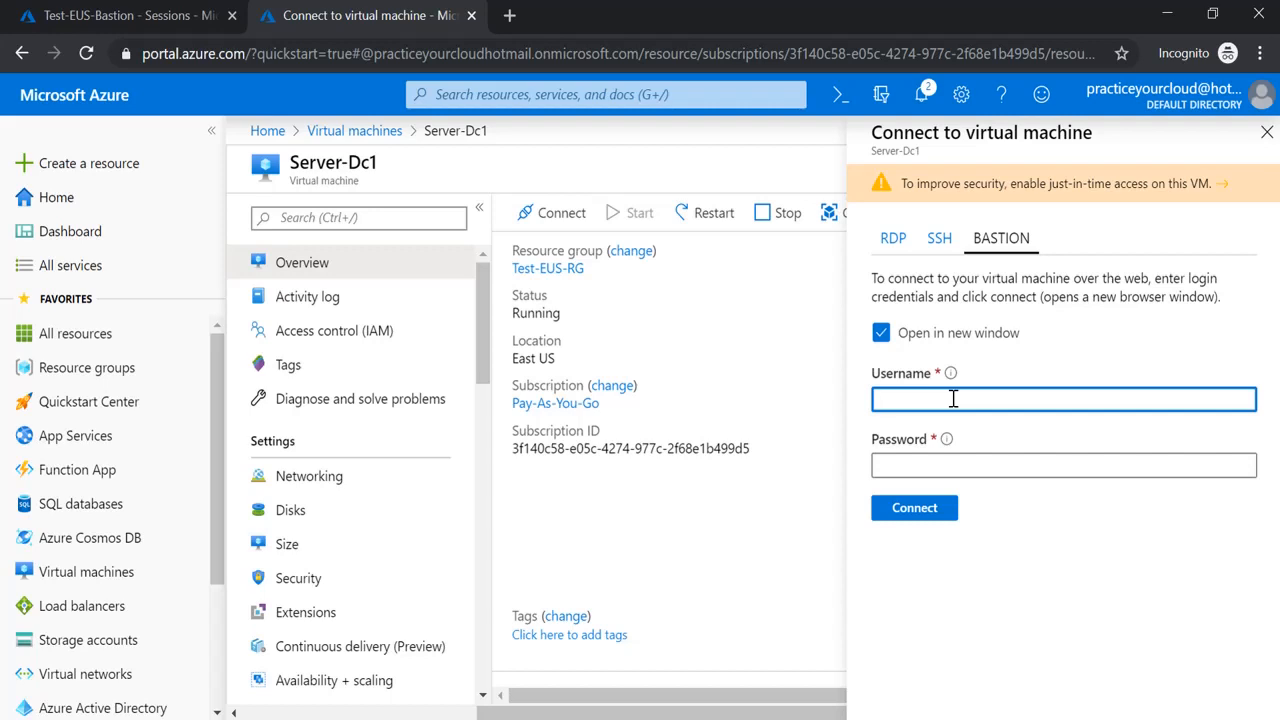
type("cloudtest")
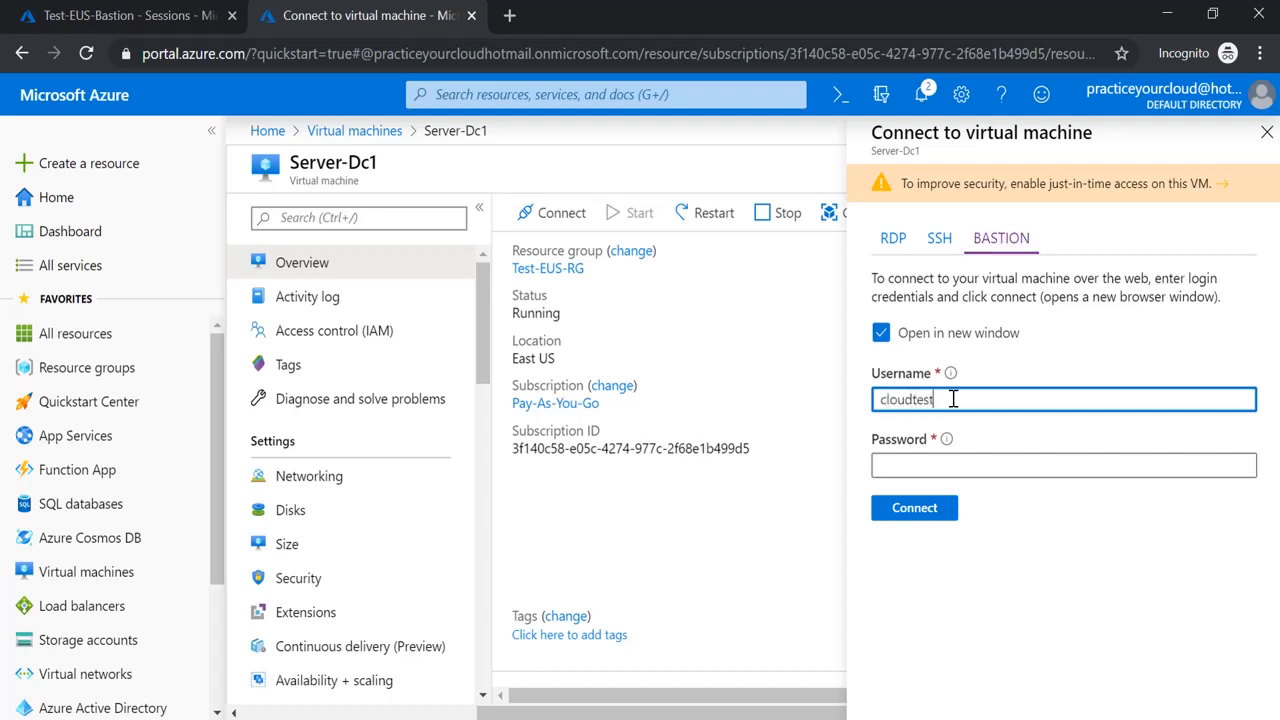
key("Tab")
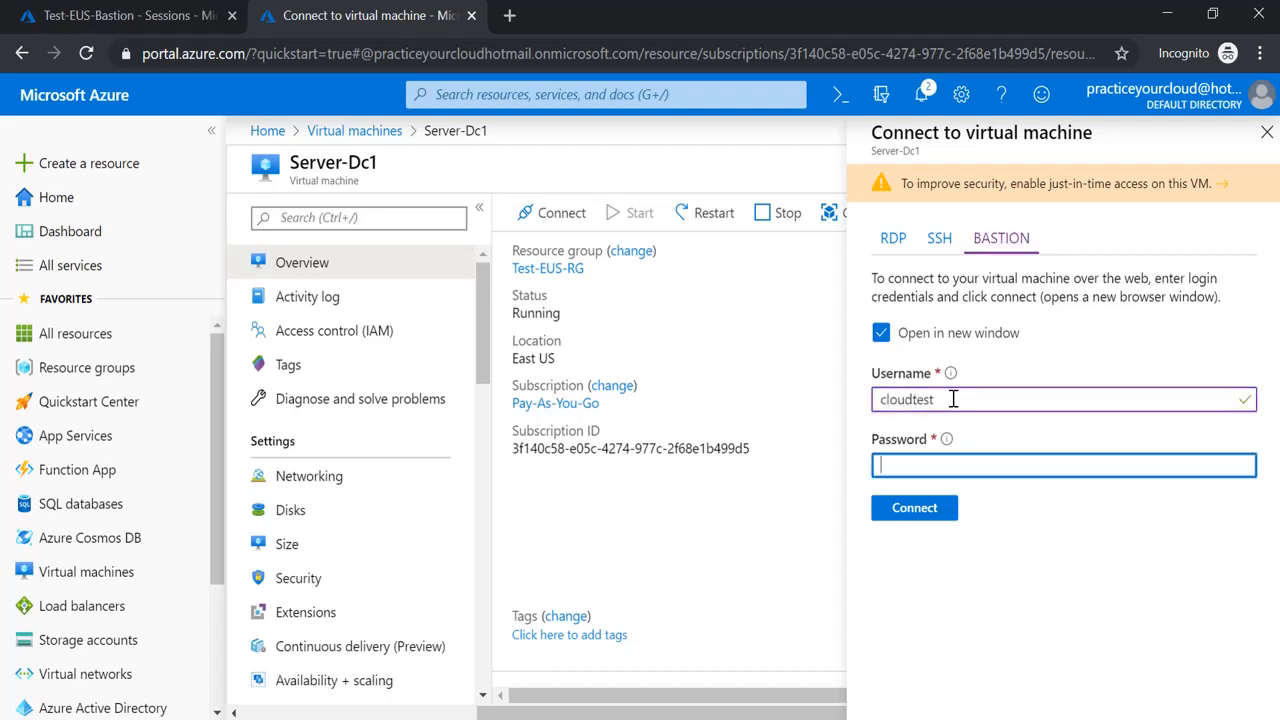
type("********")
key("Return")
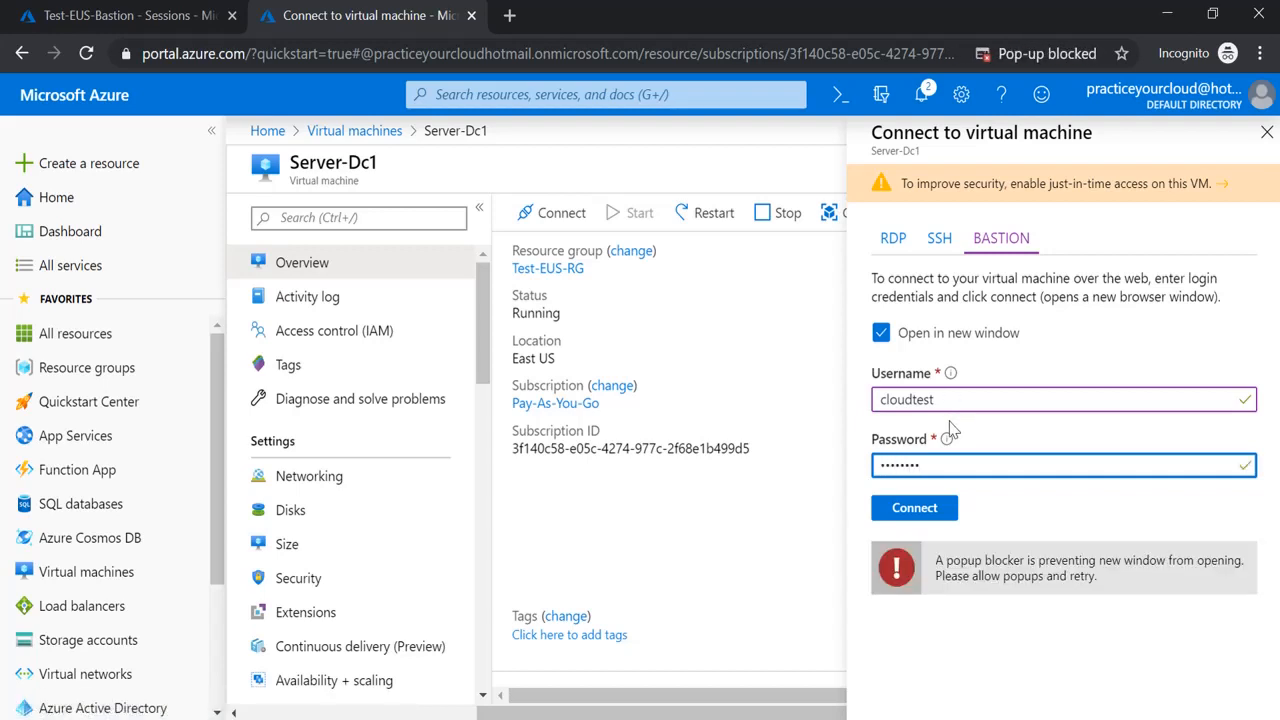
Always allow pop-ups from portal.azure.com and connect again
left_click(1072, 55)
left_click(921, 160)
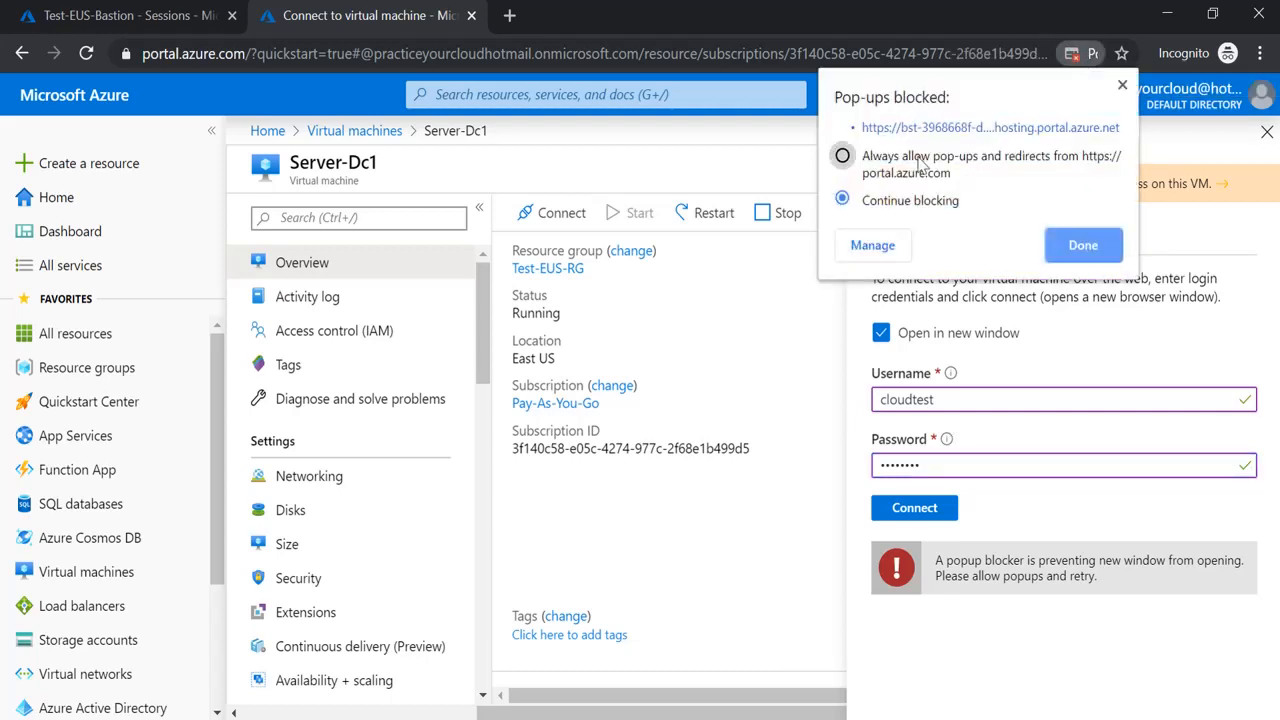
left_click(1054, 242)
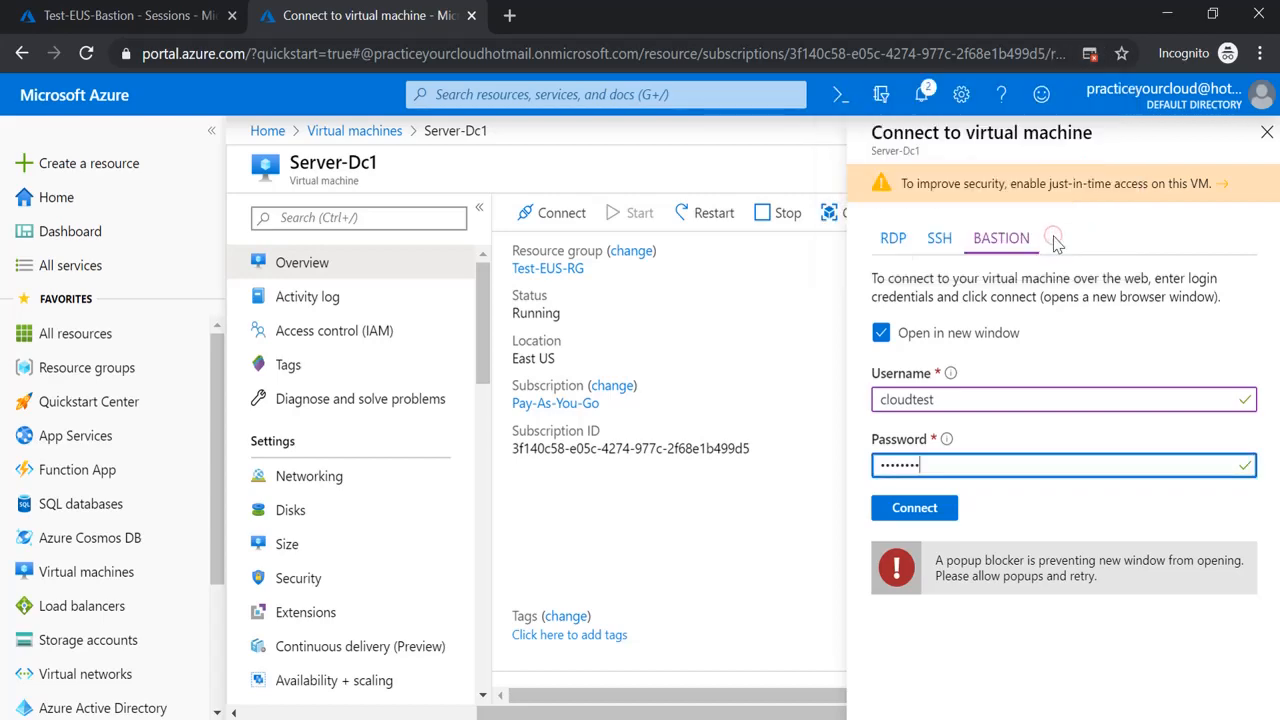
left_click(922, 510)
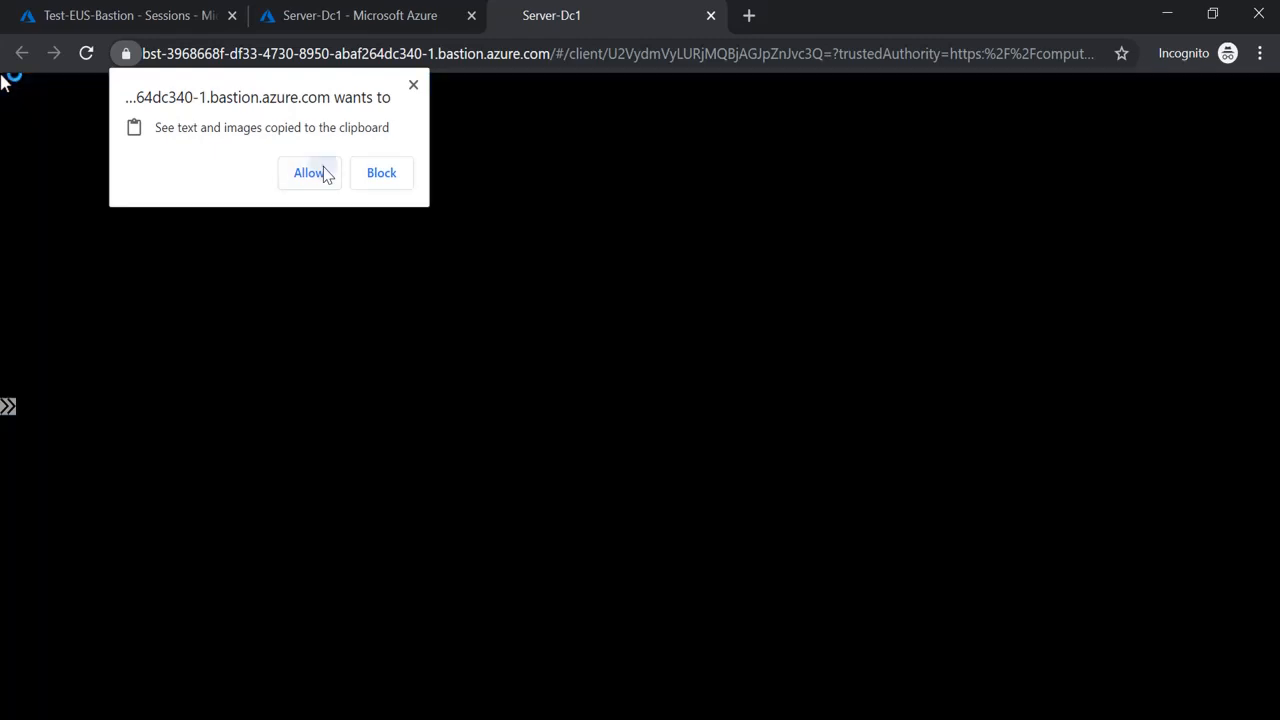
Allow clipboard access for the Server-Dc1 session and close the Windows Admin Center notice
left_click(309, 173)
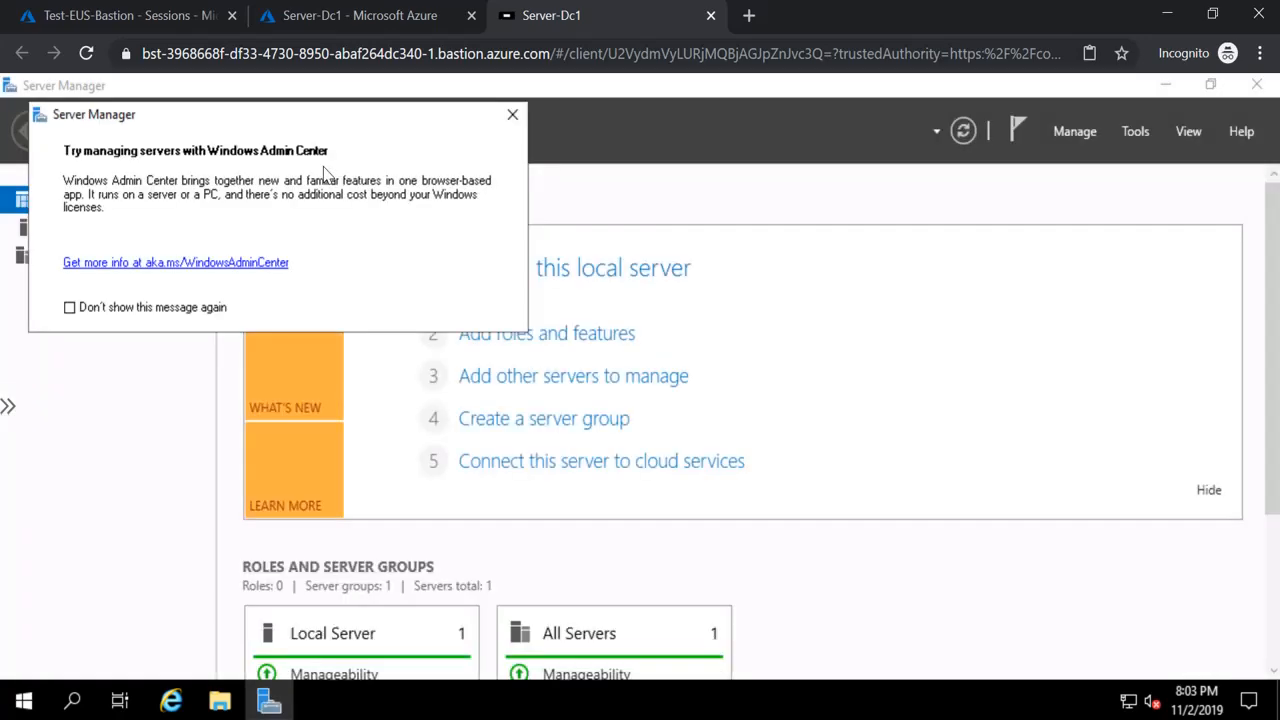
left_click(515, 115)
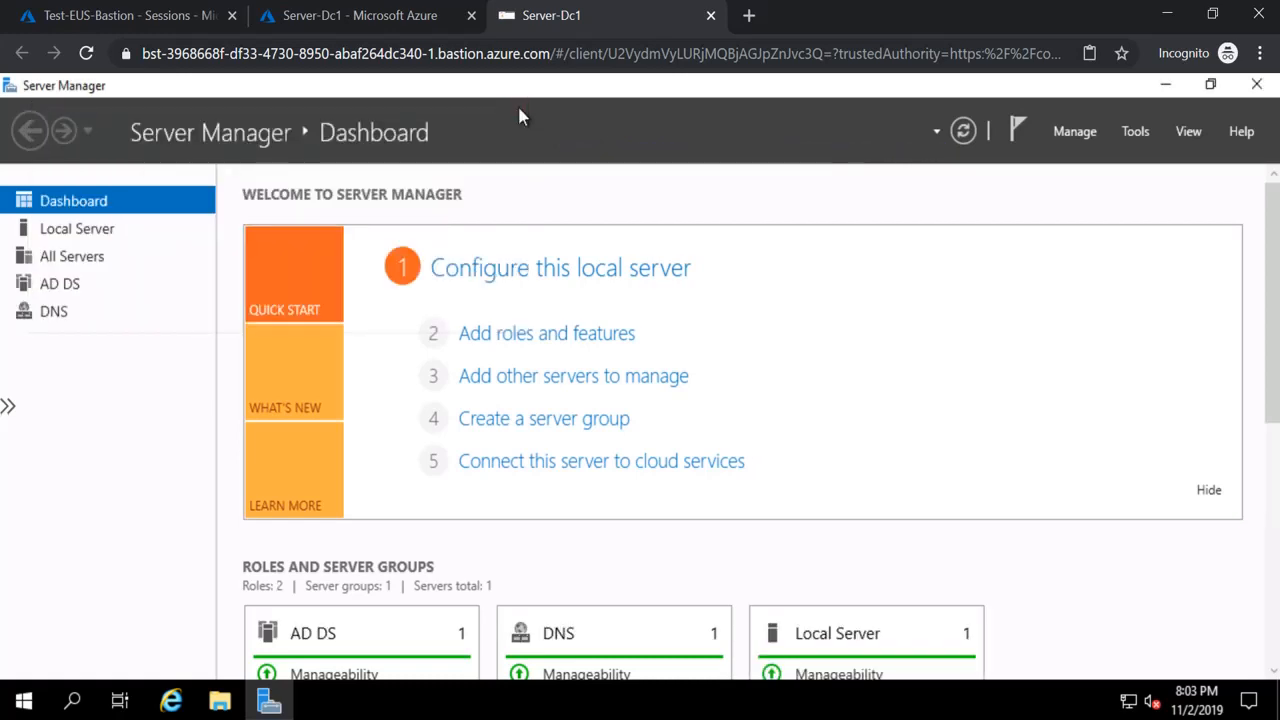
Open the session's clipboard panel and launch Notepad with Win+R
left_click(8, 408)
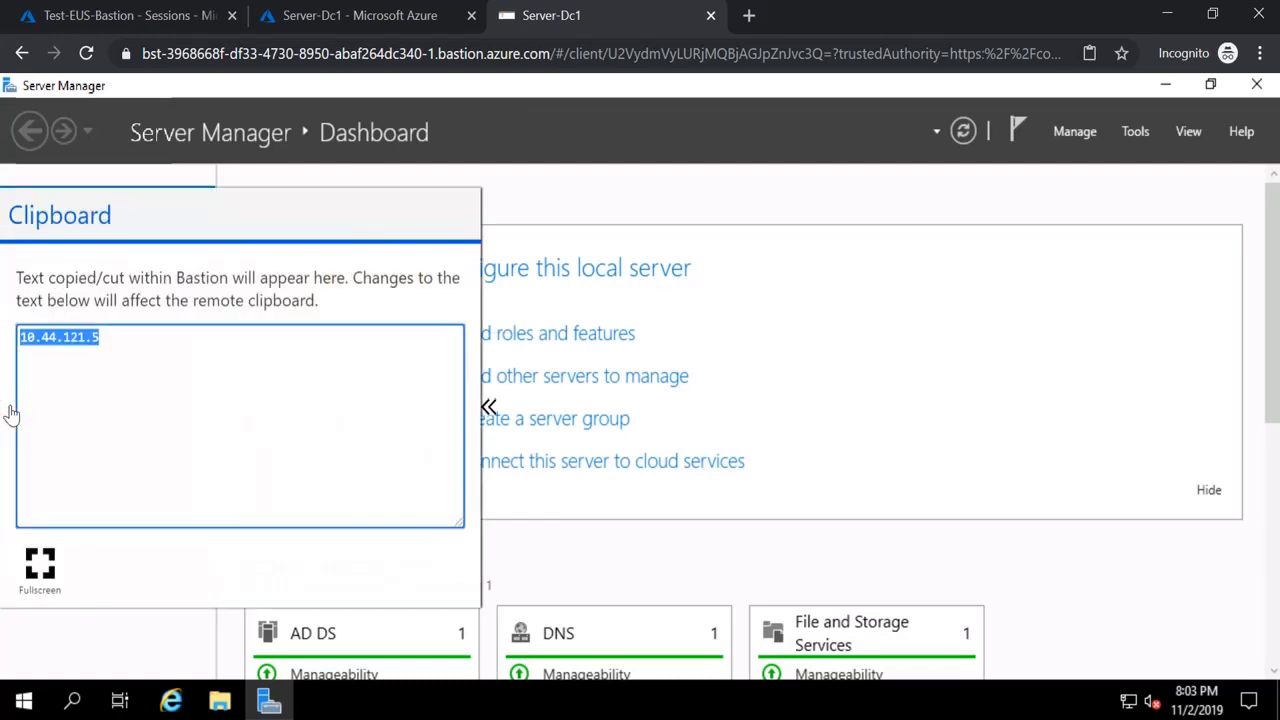
left_click(166, 367)
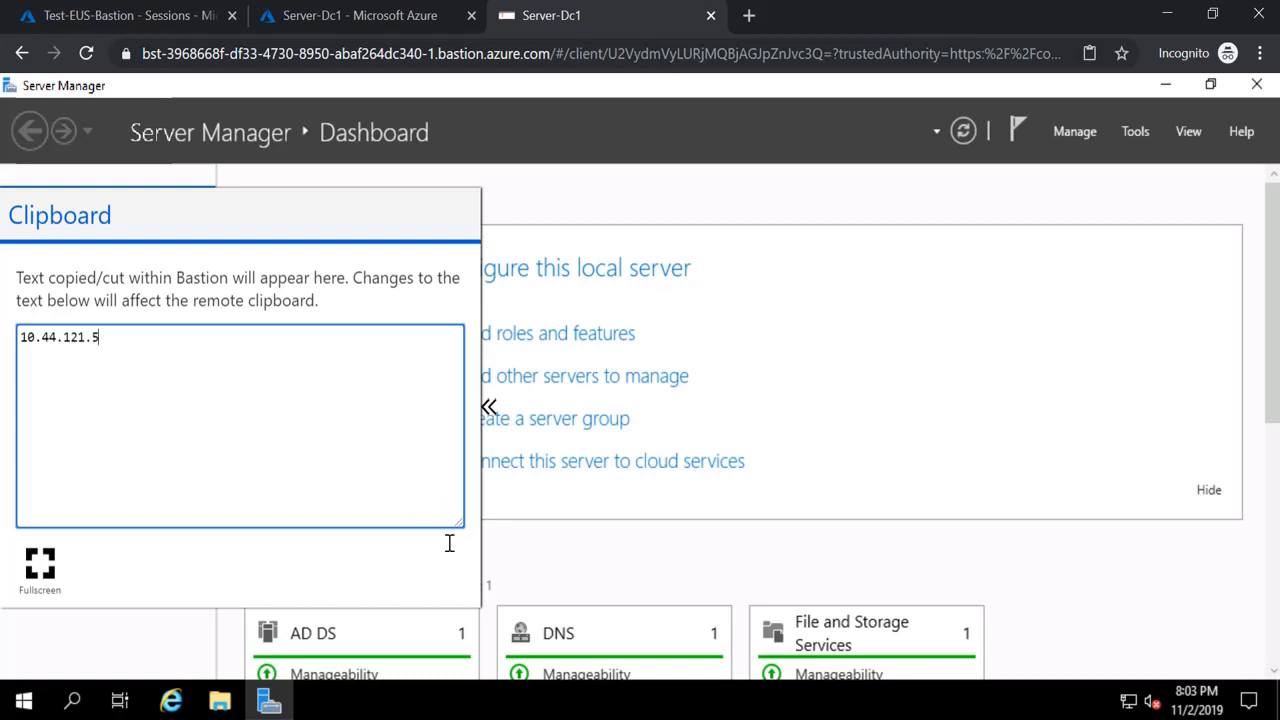
key("super+r")
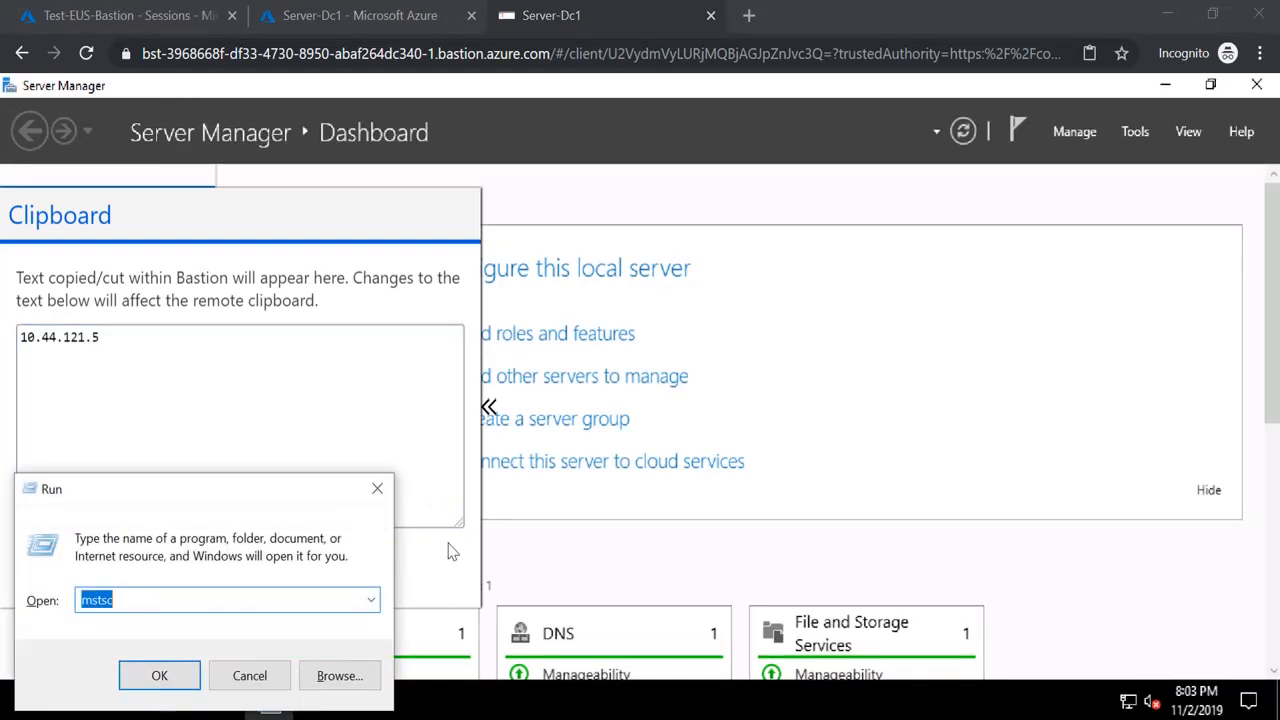
type("notepad")
key("Return")
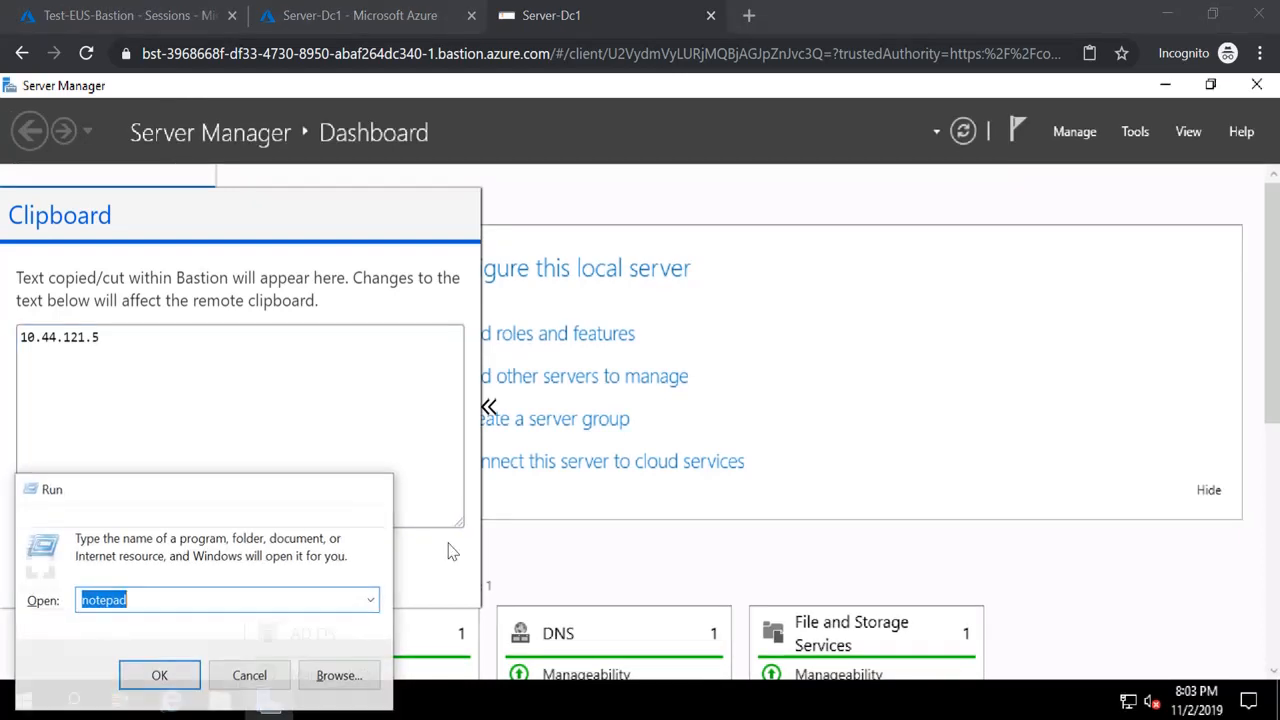
Type 'this is test text copy' in Notepad and select the whole line
type("this test")
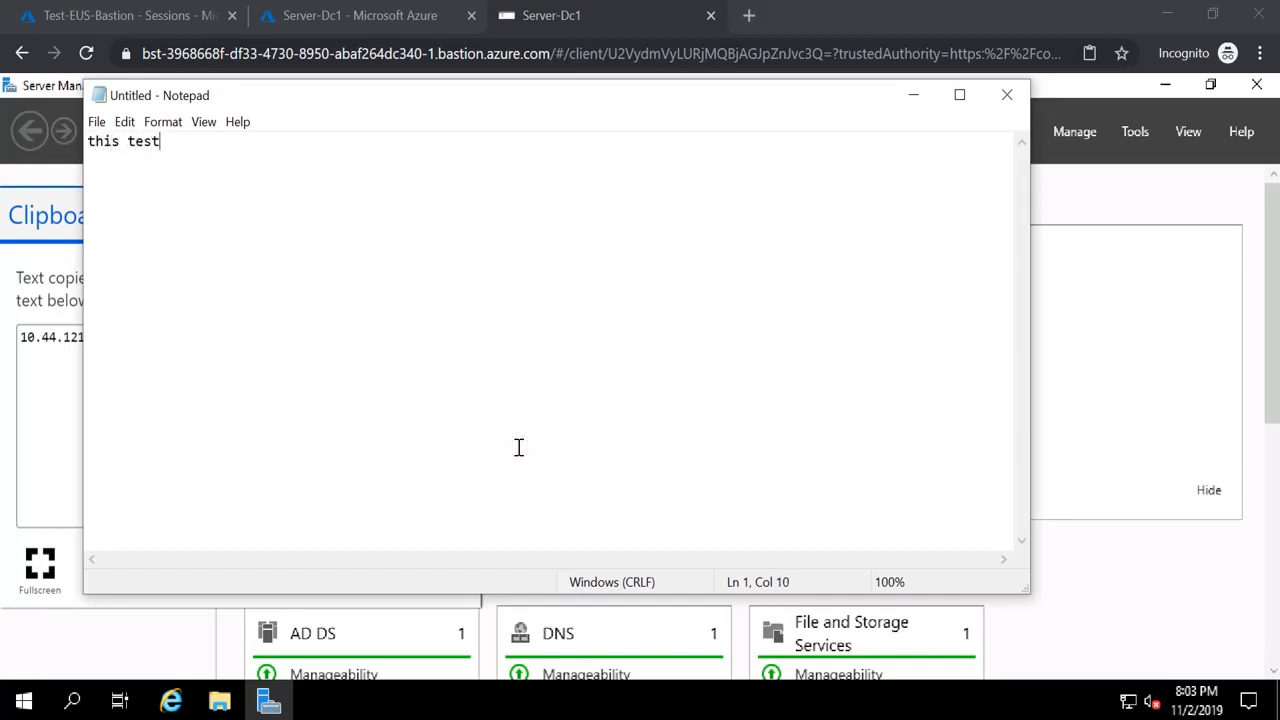
key("Left")
key("Left")
key("Left")
key("Left")
type("is")
key("Right")
key("Right")
key("Right")
key("Right")
type("test")
key("BackSpace")
key("BackSpace")
type("xt copya")
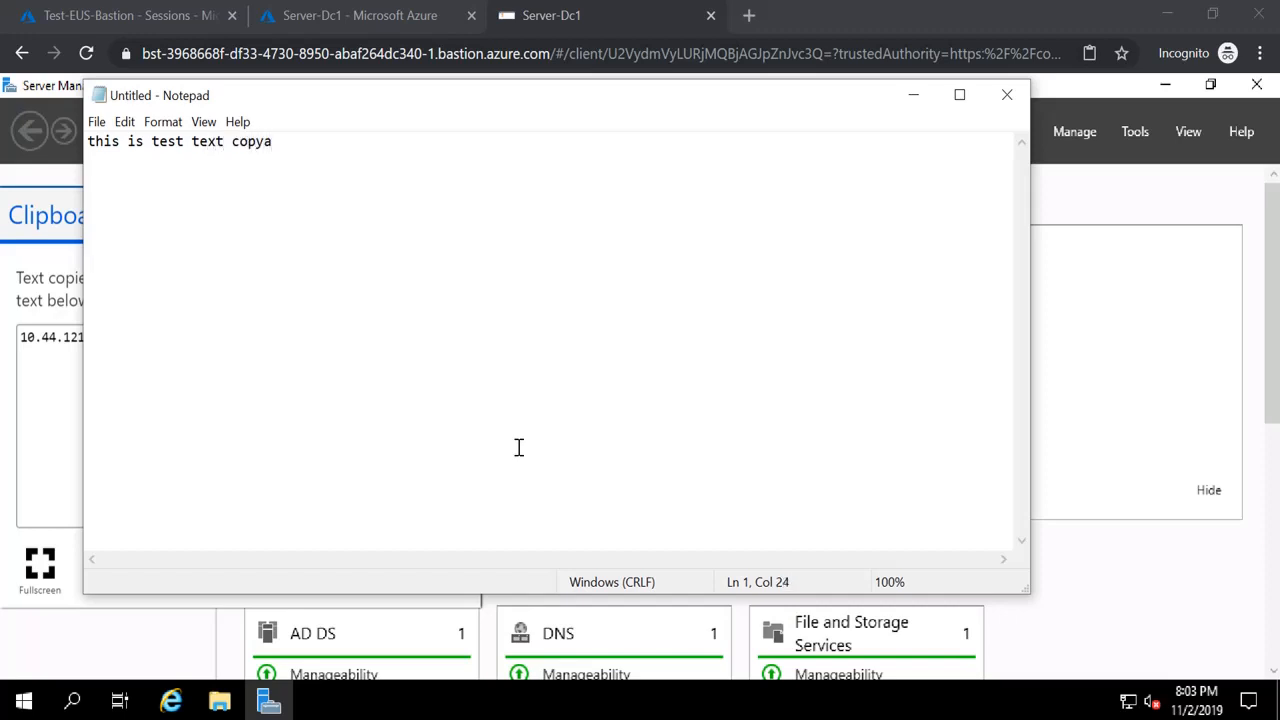
key("BackSpace")
key("ctrl+a")
key("ctrl+c")
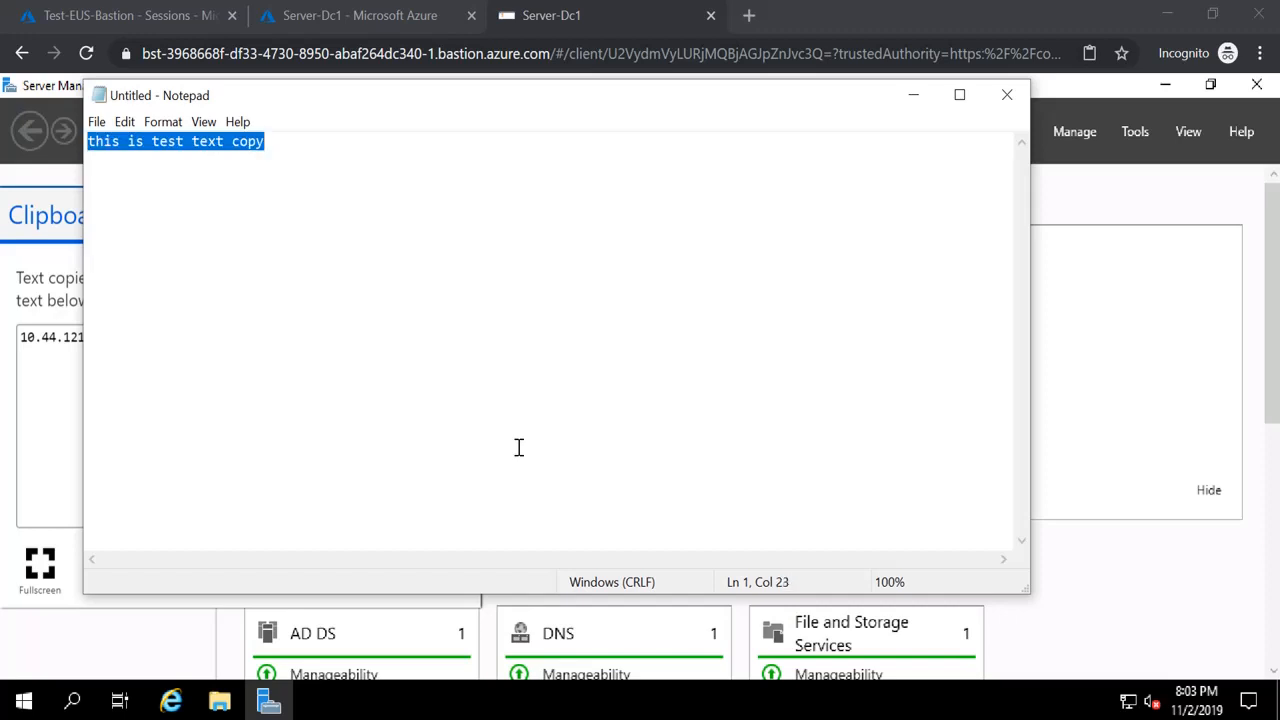
Check that the line shows up in the Bastion clipboard panel
key("alt+Tab")
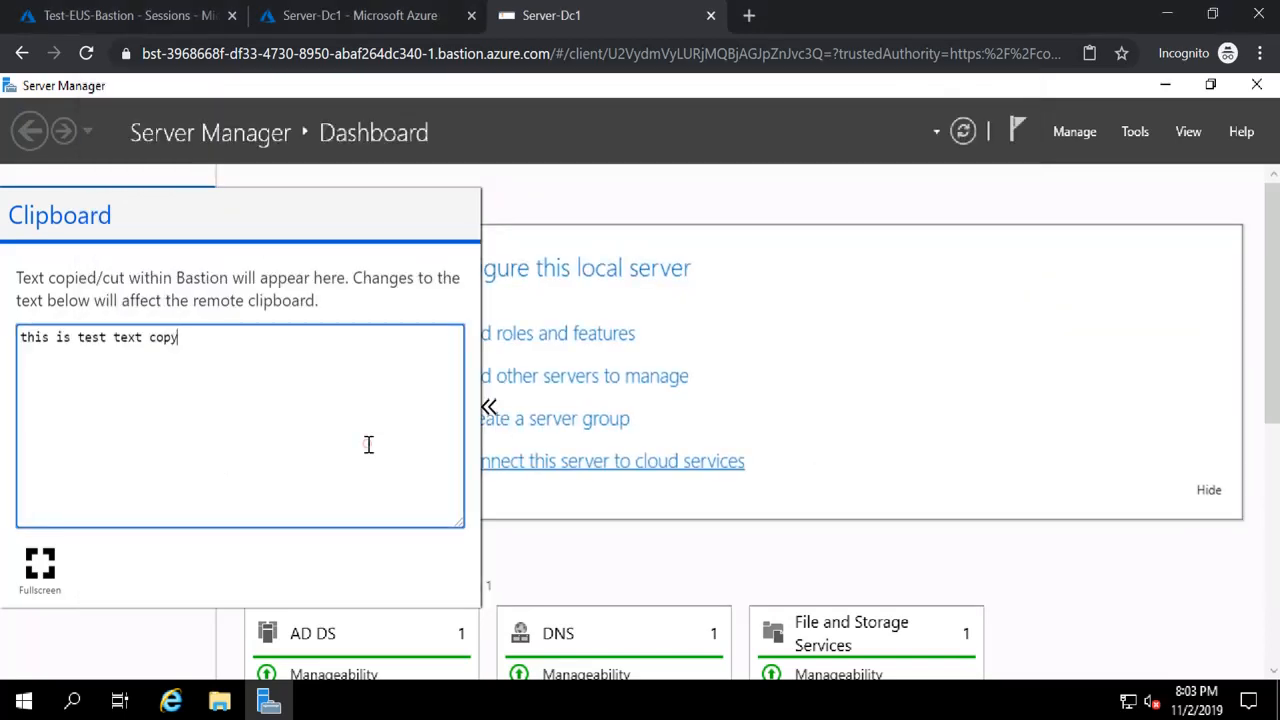
left_click(368, 444)
key("ctrl+a")
key("ctrl+v")
key("ctrl+a")
key("ctrl+c")
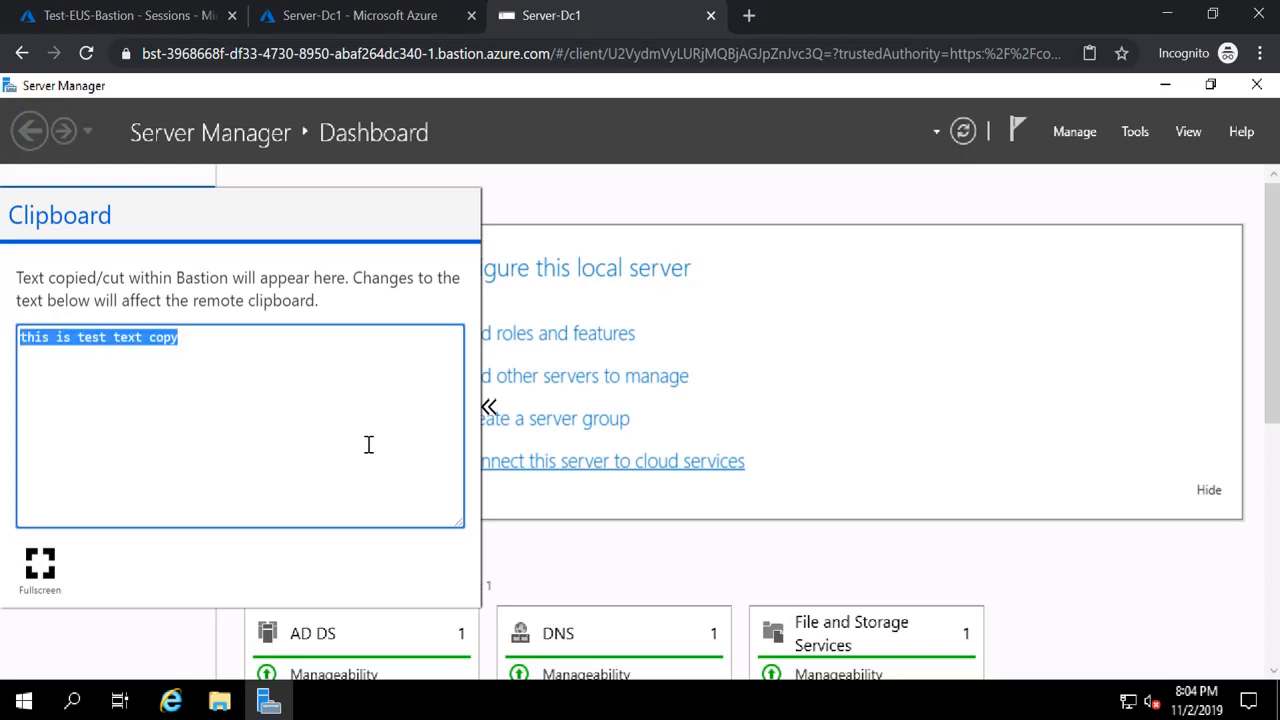
Paste the line into a new Notepad opened from the Start search
left_click(75, 702)
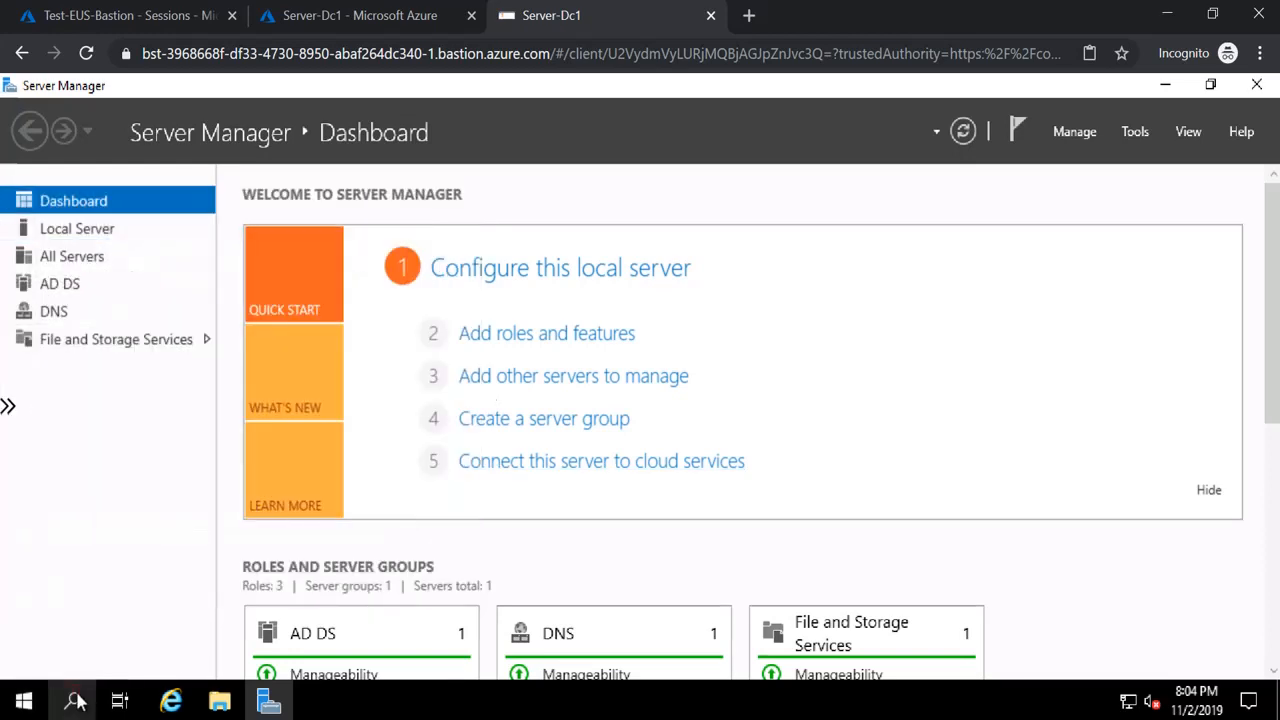
type("n")
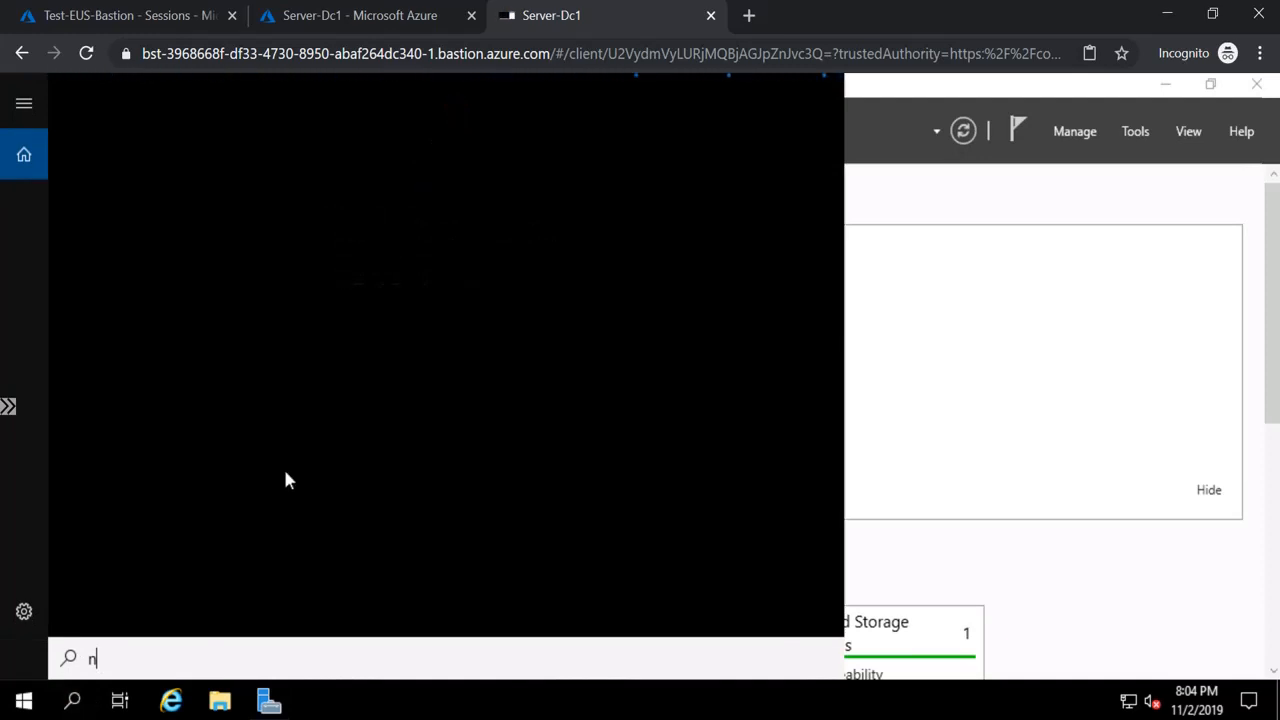
type("otepad")
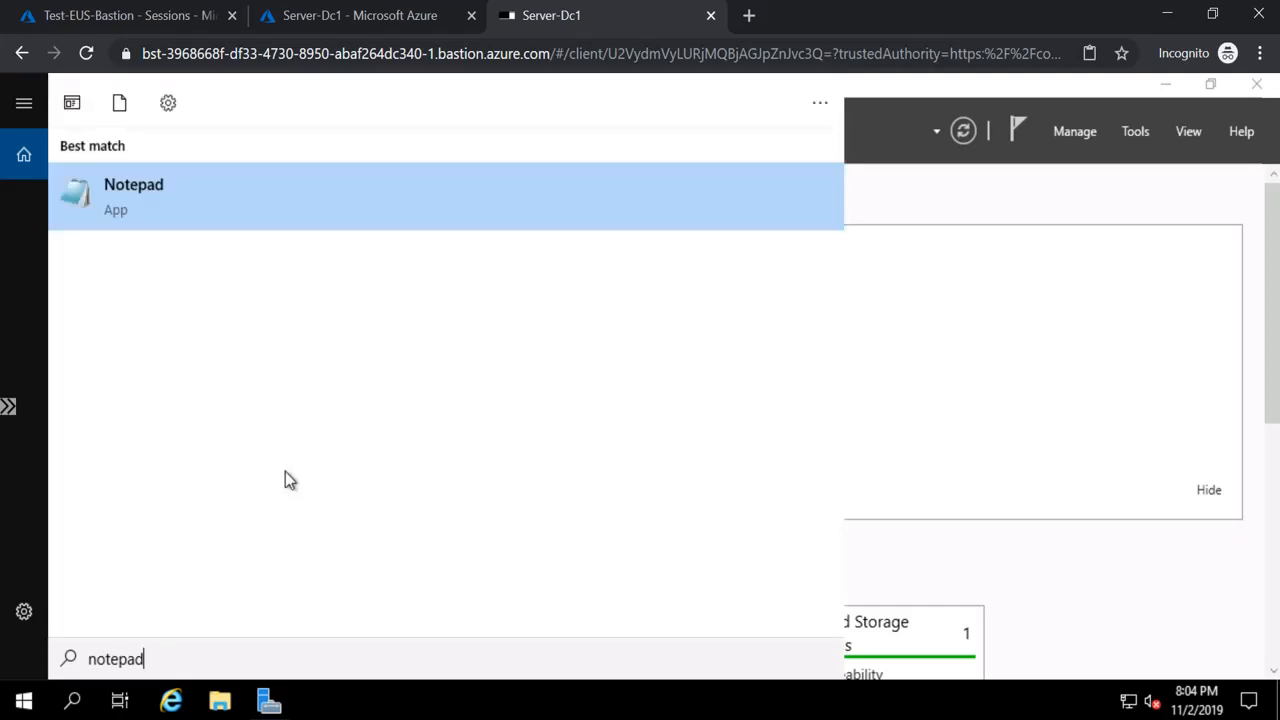
left_click(183, 196)
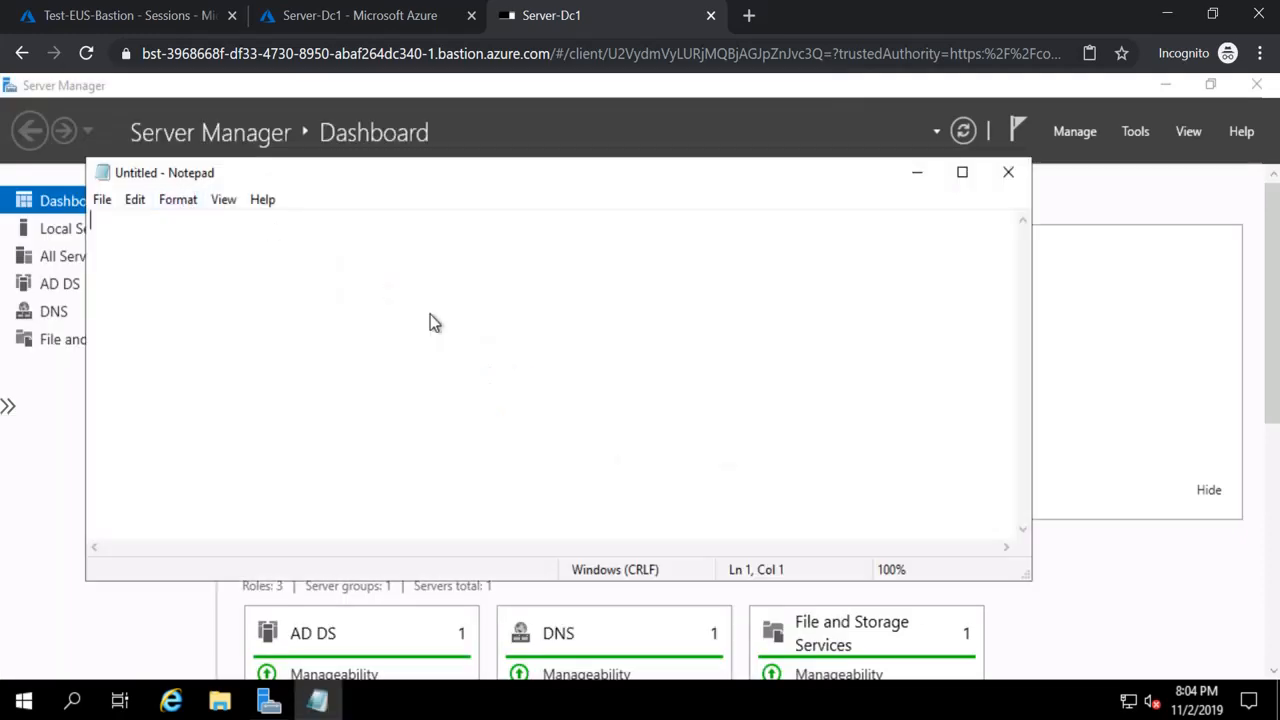
key("ctrl+v")
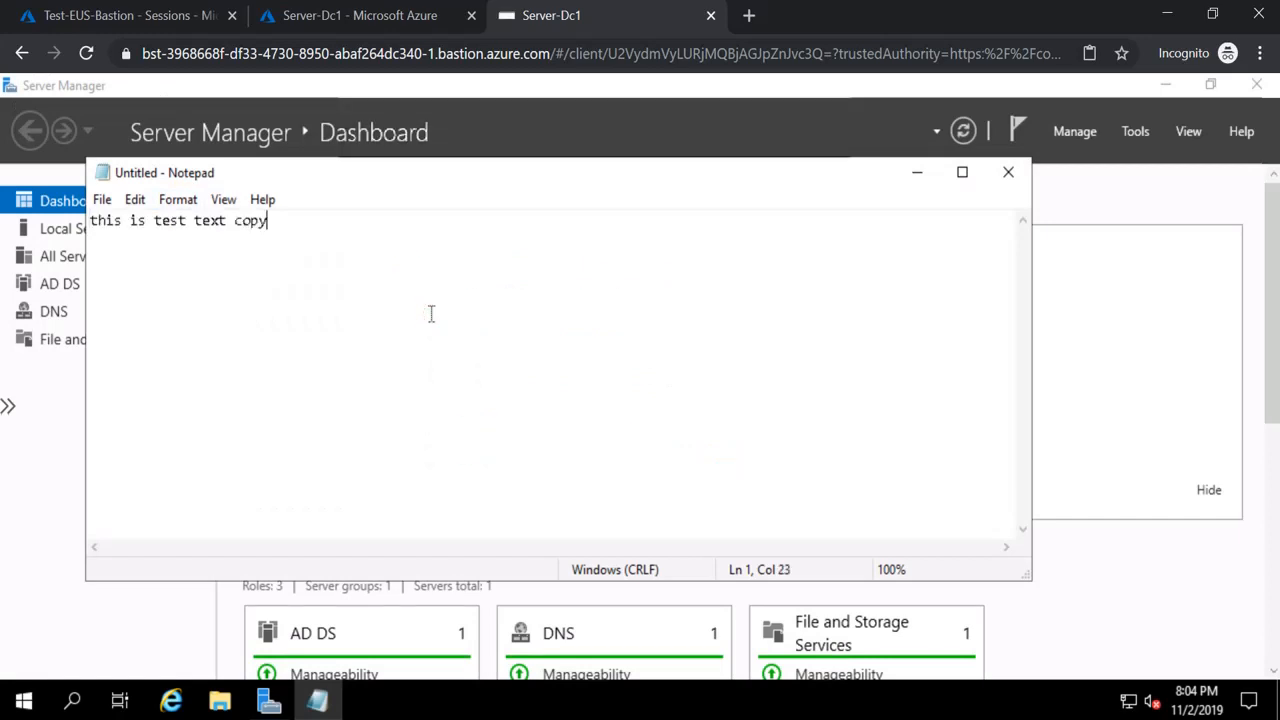
key("ctrl+a")
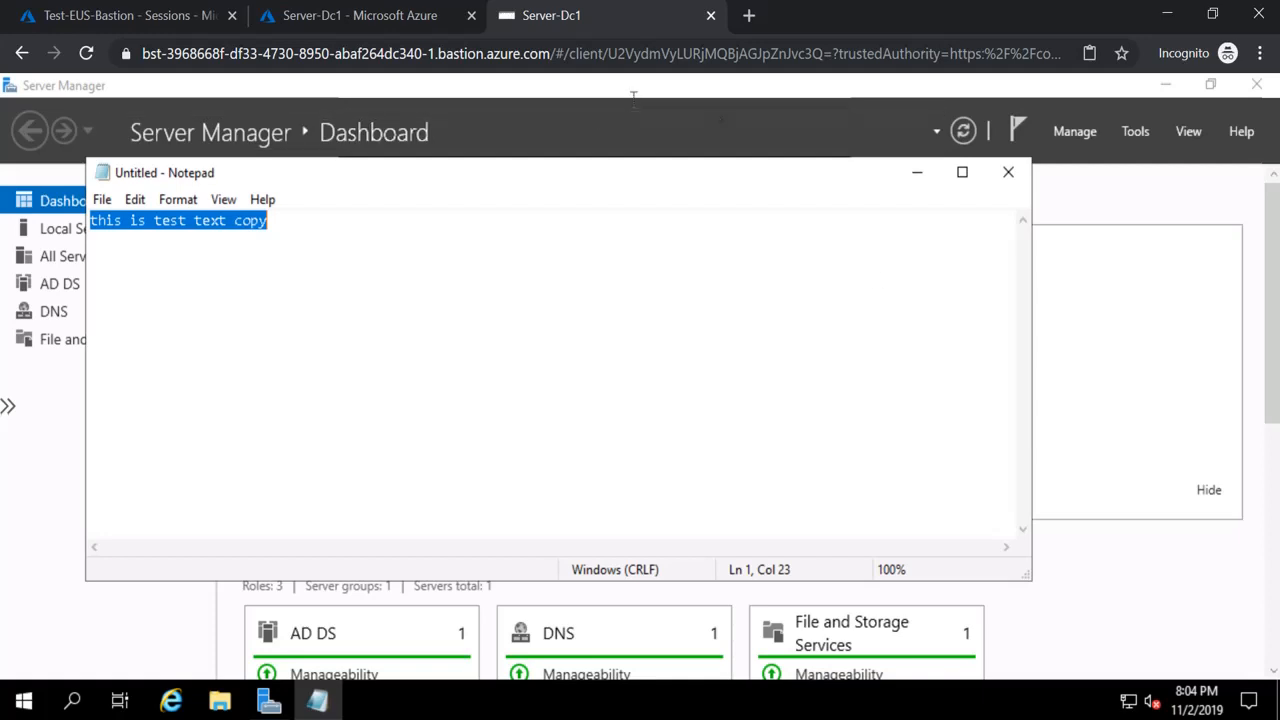
left_click(15, 697)
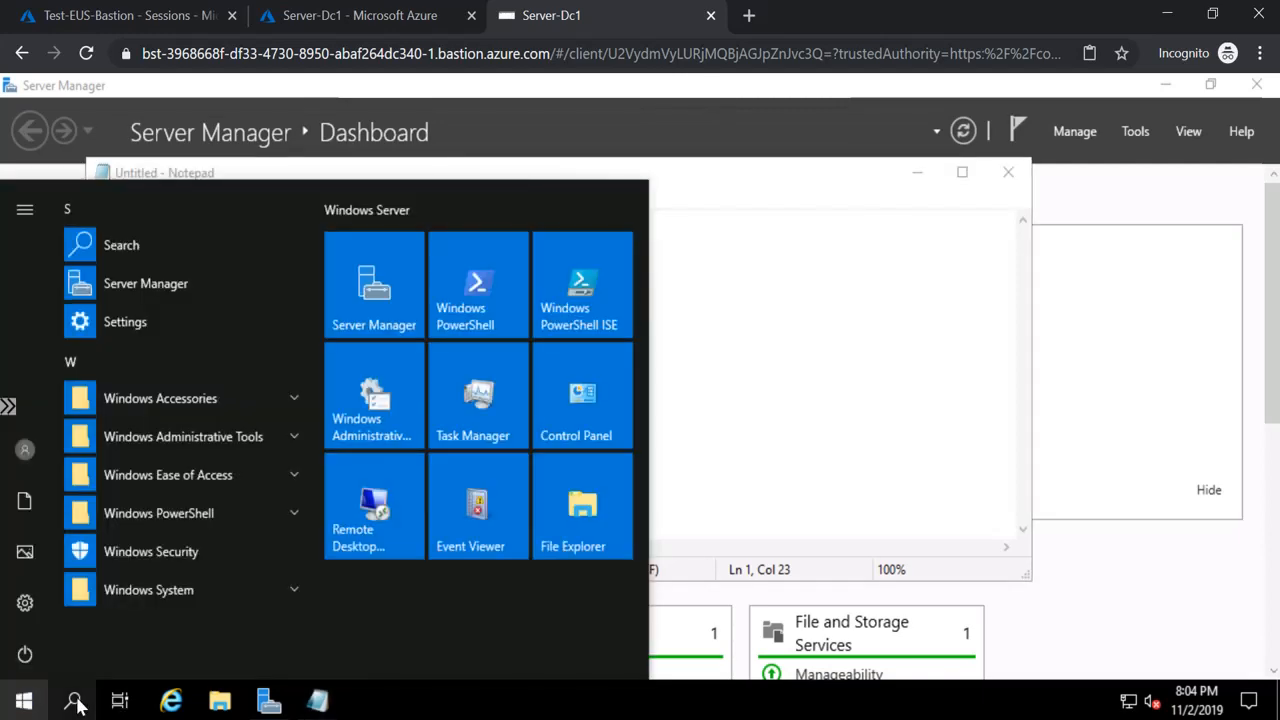
Launch Remote Desktop Connection on Server-Dc1, then view the Start menu power options without choosing one
left_click(336, 540)
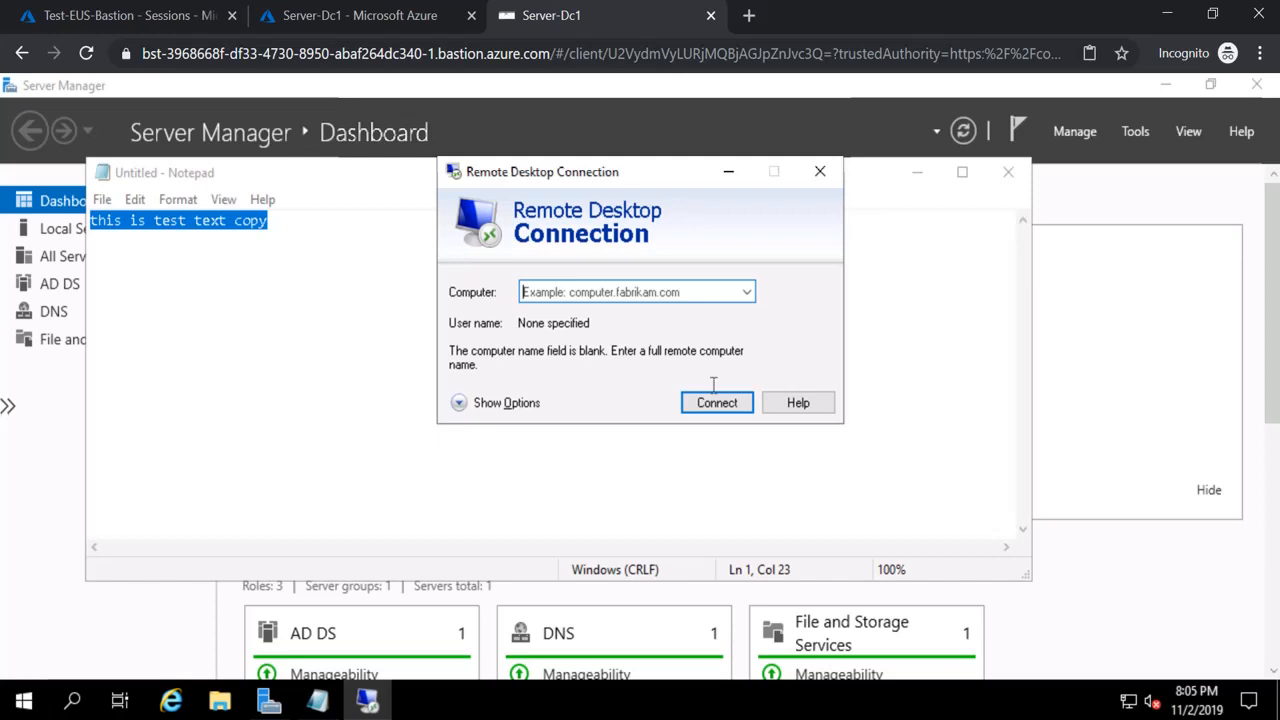
left_click(38, 703)
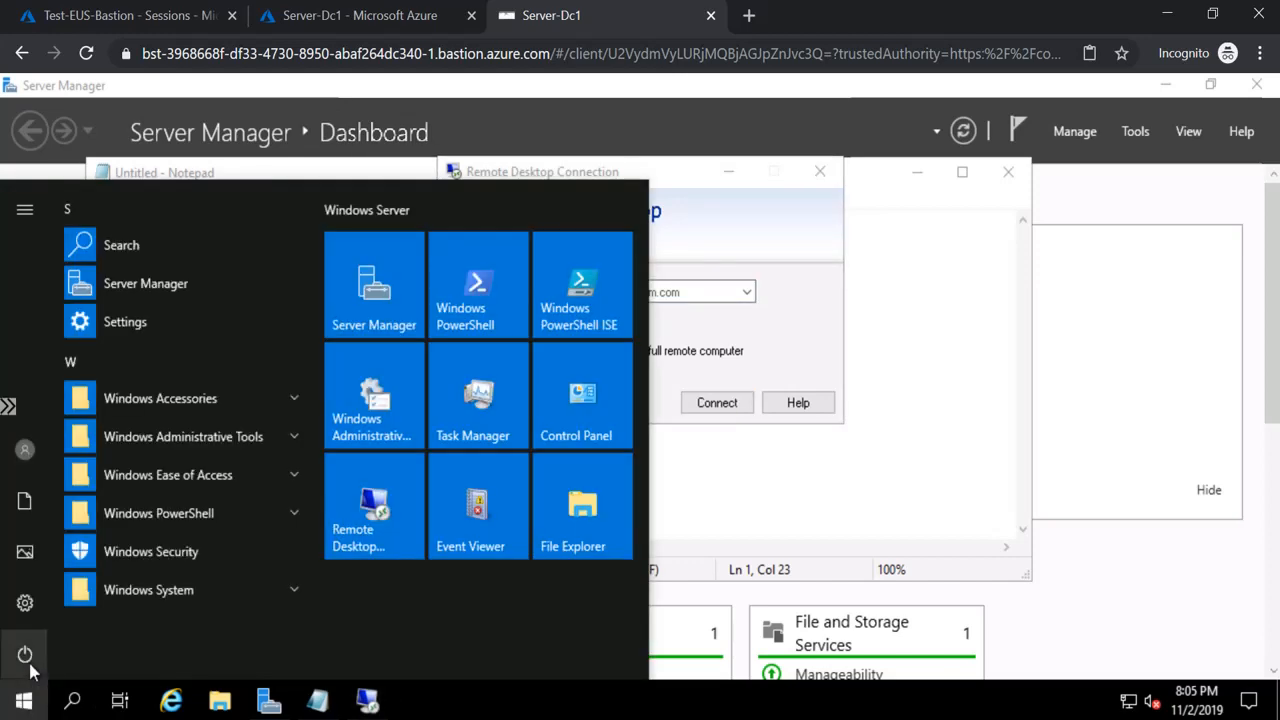
left_click(30, 667)
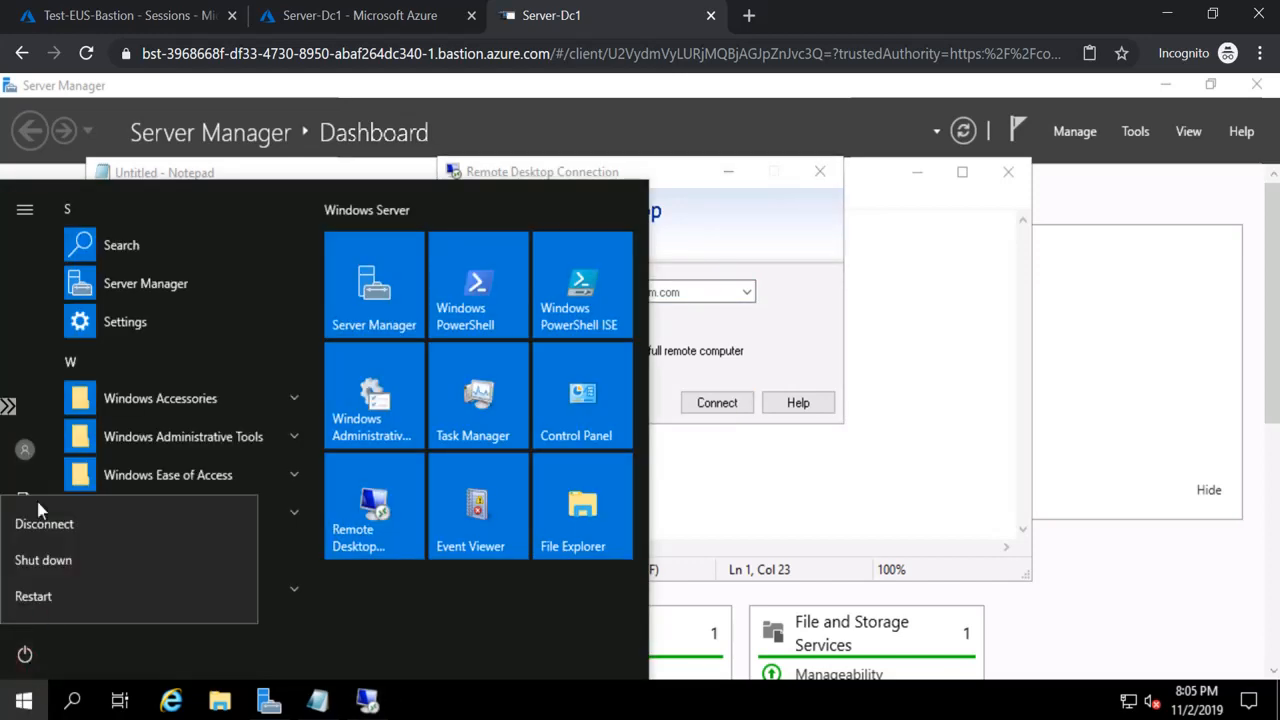
left_click(37, 455)
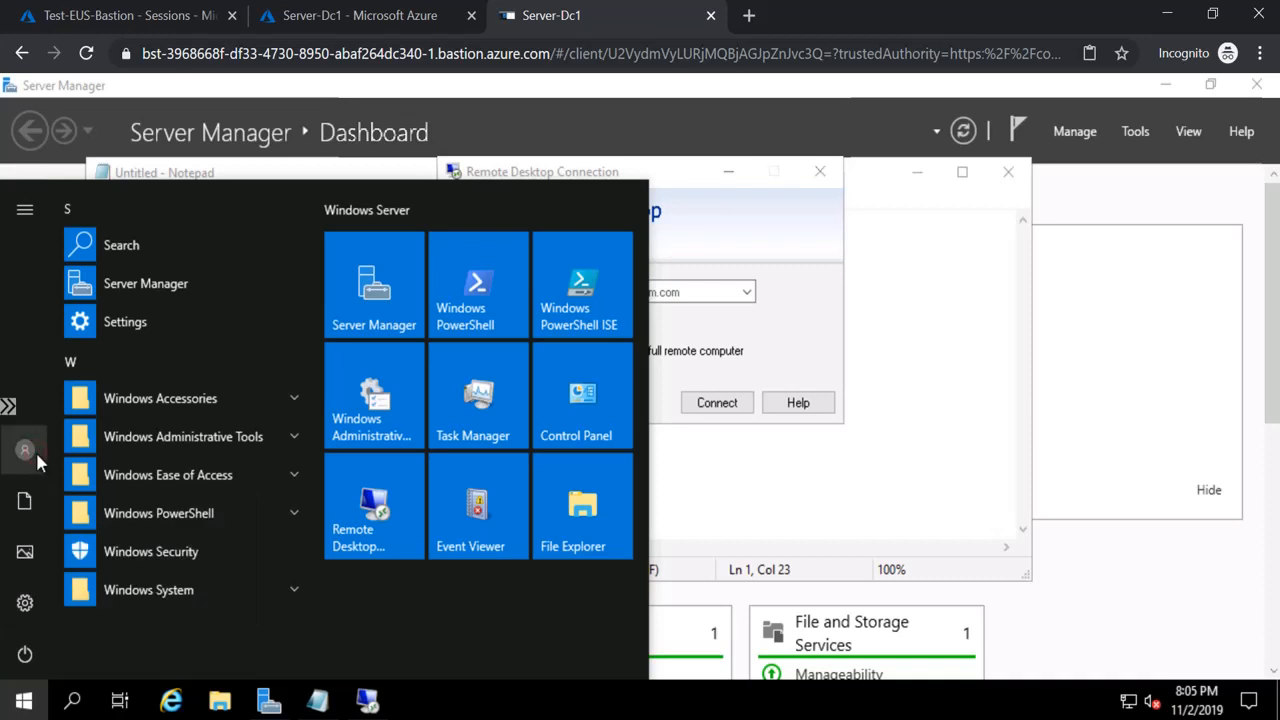
Sign out of the Server-Dc1 Windows session despite Notepad being open, and close the Disconnected notice
left_click(35, 449)
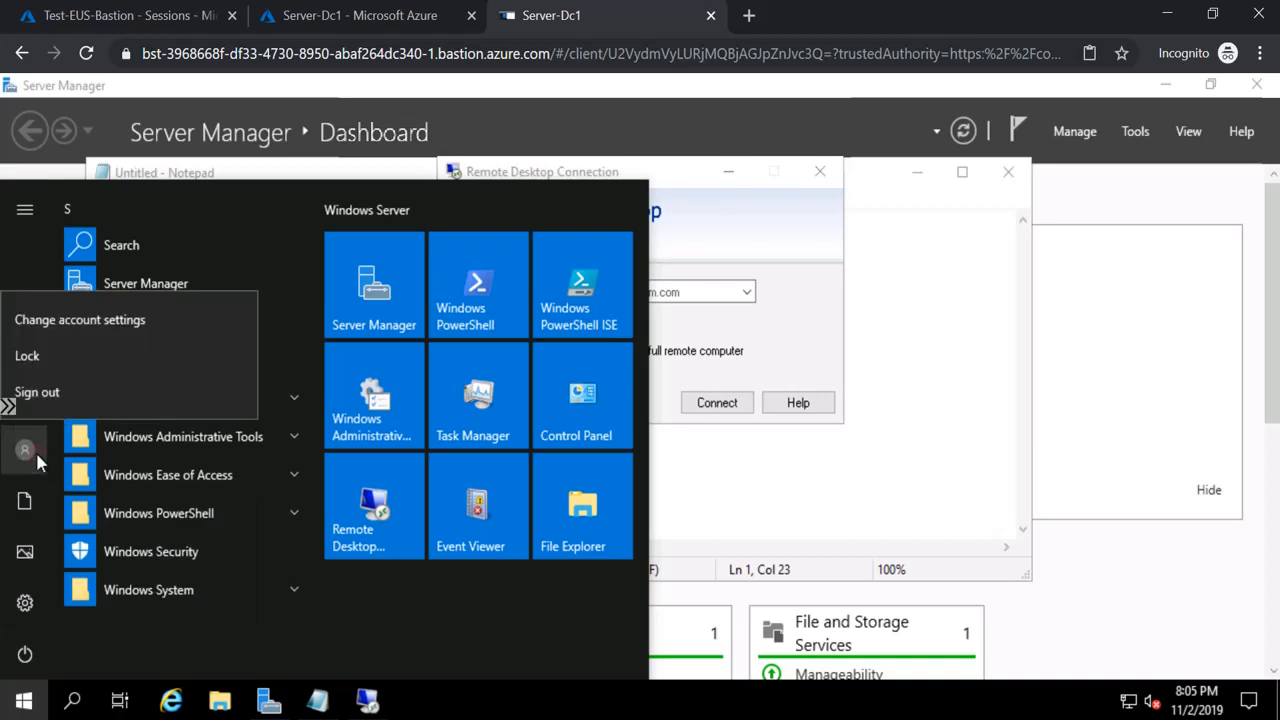
left_click(39, 396)
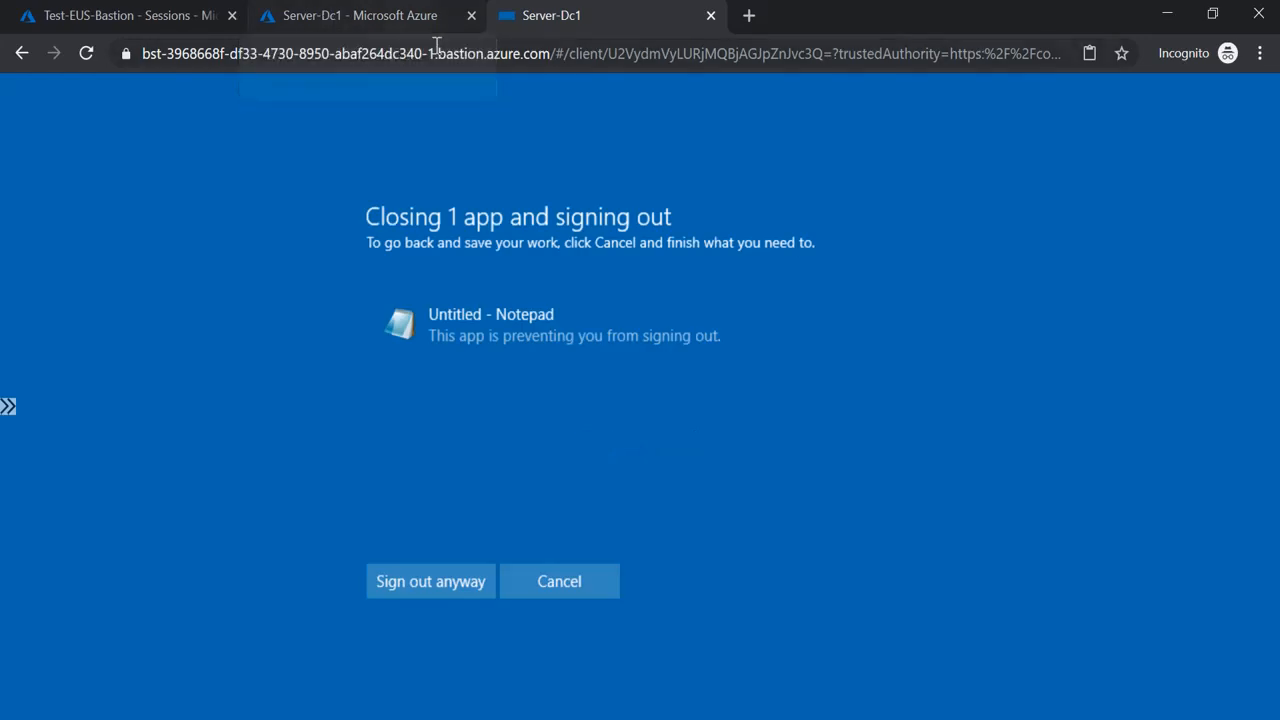
left_click(446, 585)
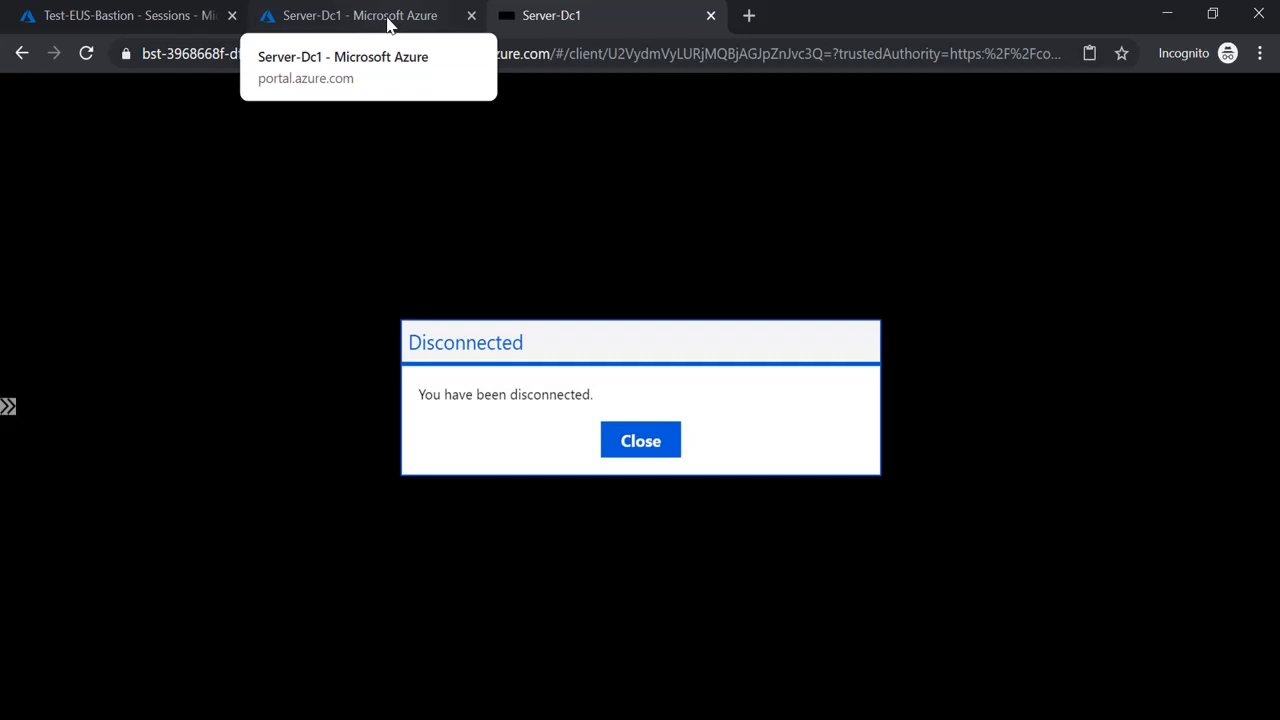
left_click(668, 452)
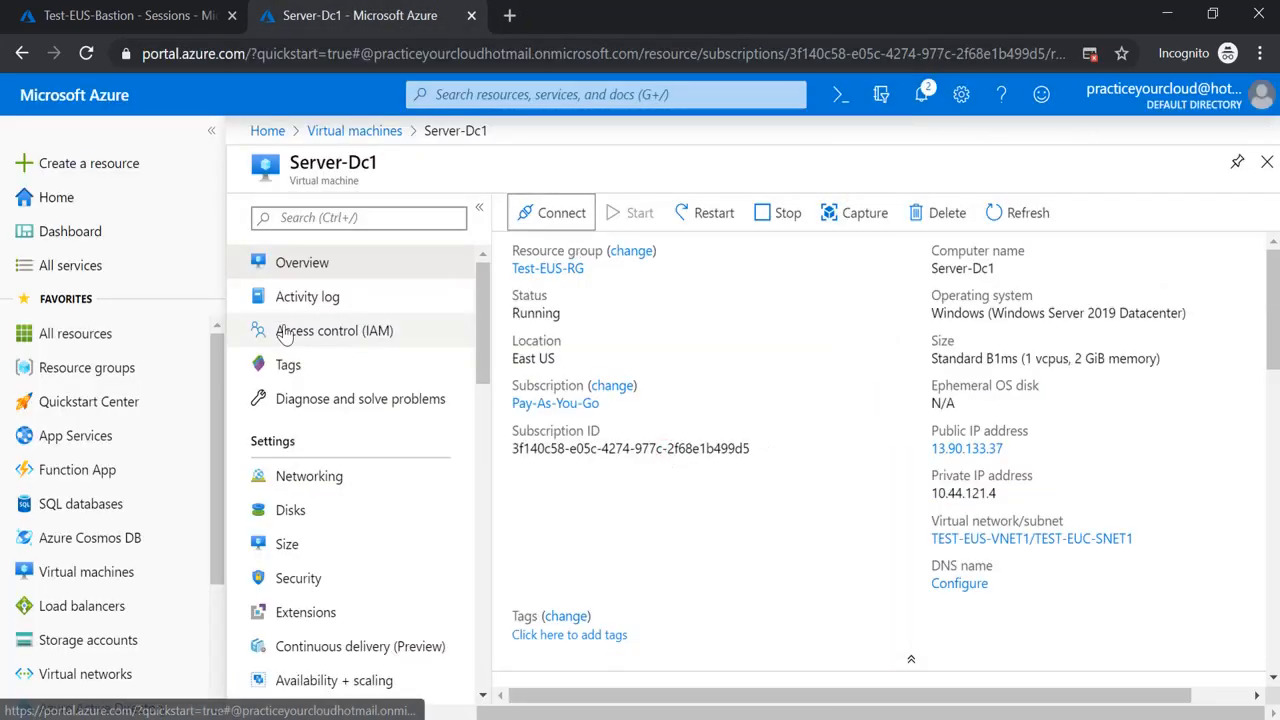
Open the Server-Linux virtual machine and choose to connect through Bastion
left_click(365, 131)
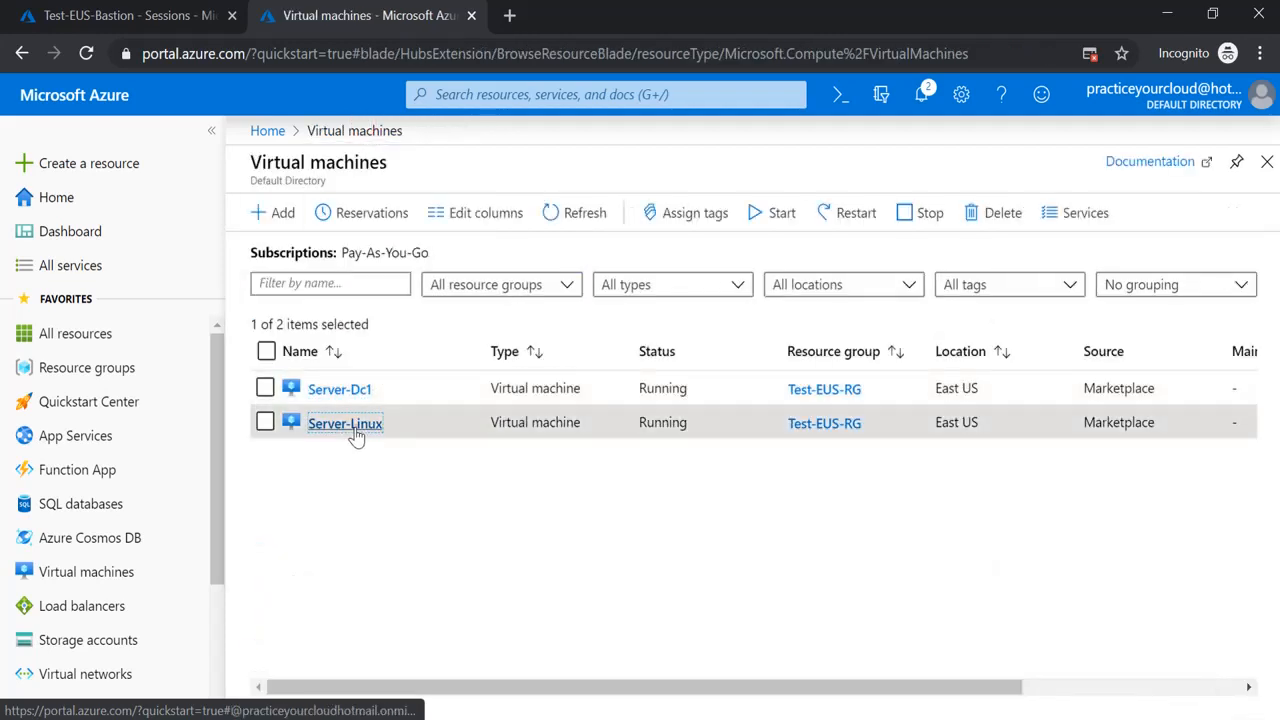
left_click(355, 425)
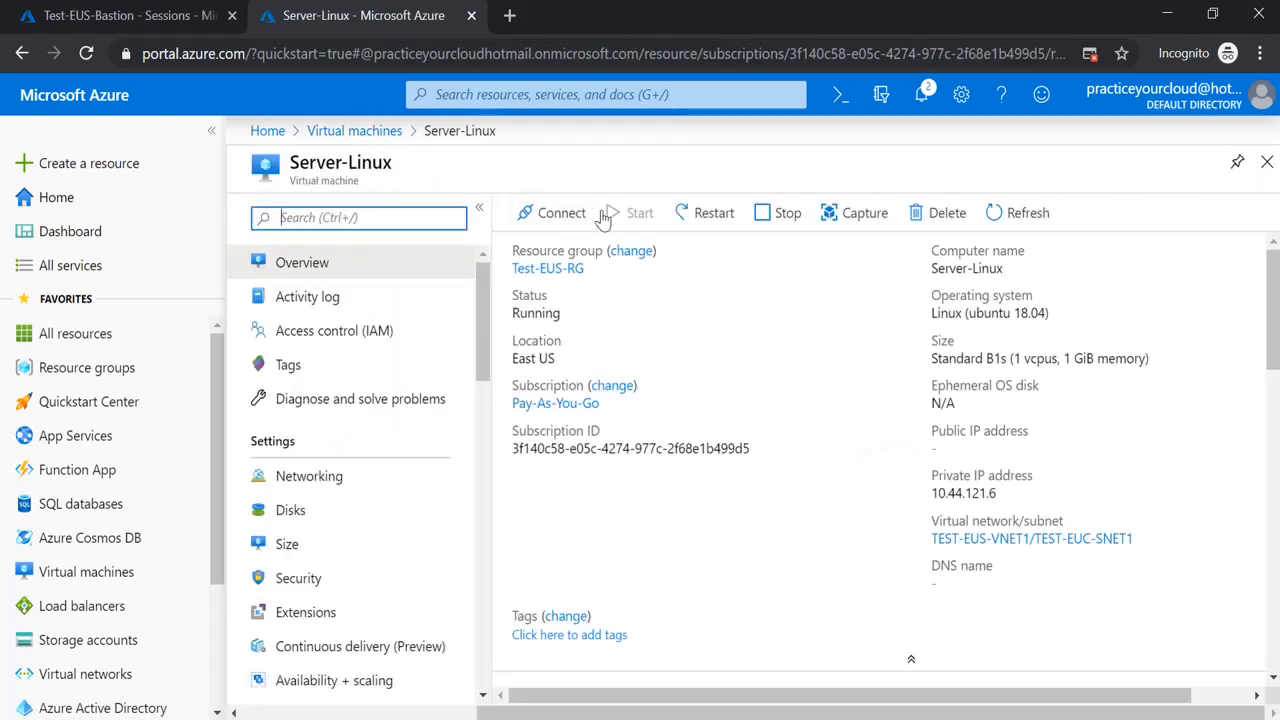
left_click(565, 216)
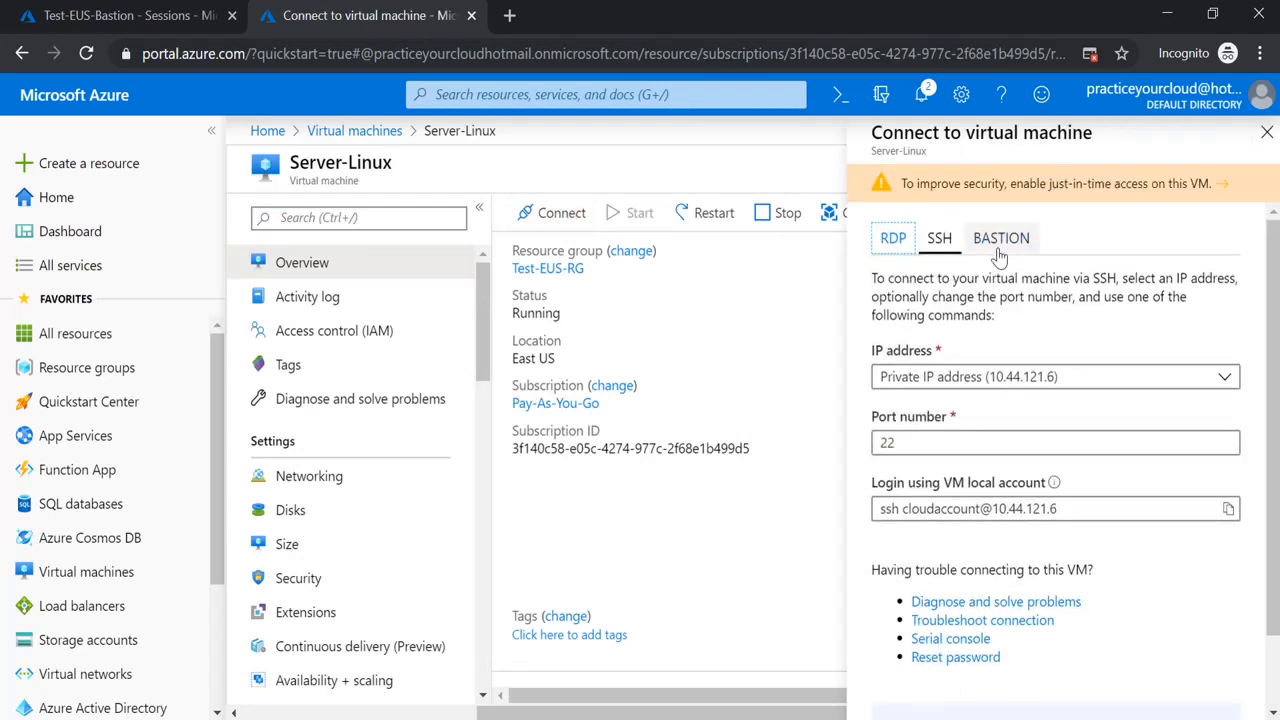
left_click(999, 250)
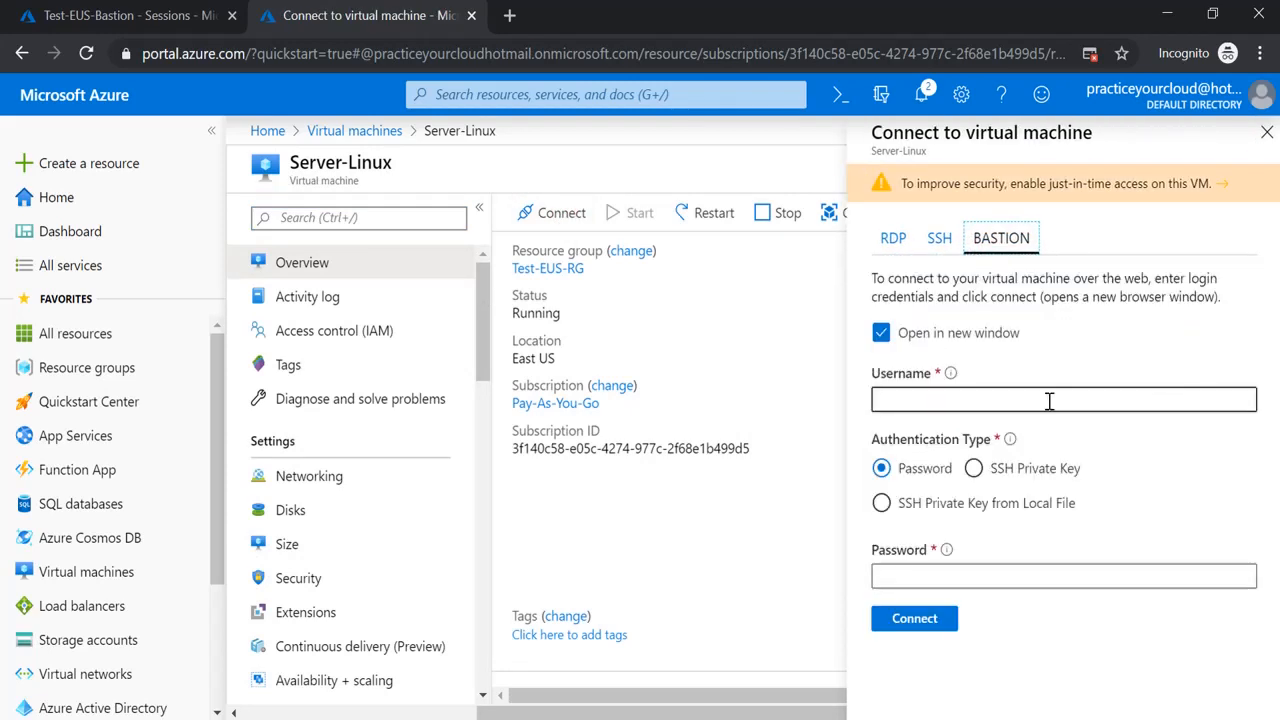
Enter the VM's local account username and password and start the Bastion session
left_click(1040, 401)
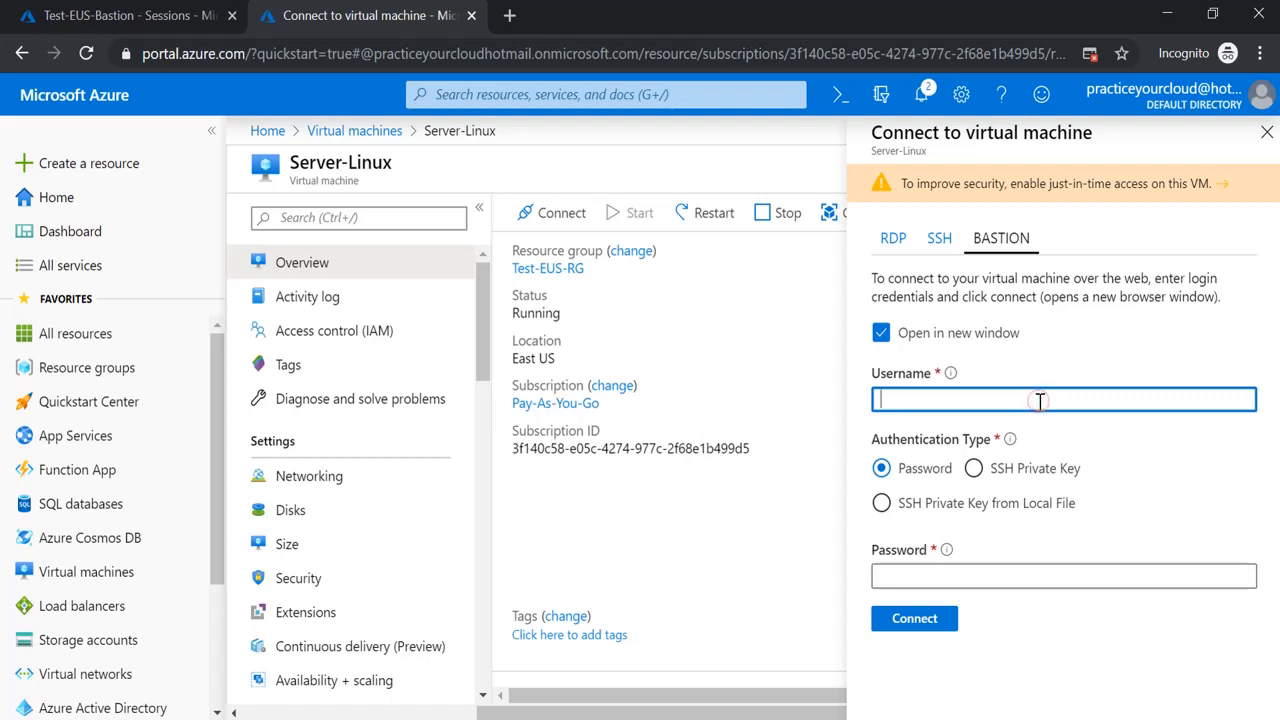
type("clou")
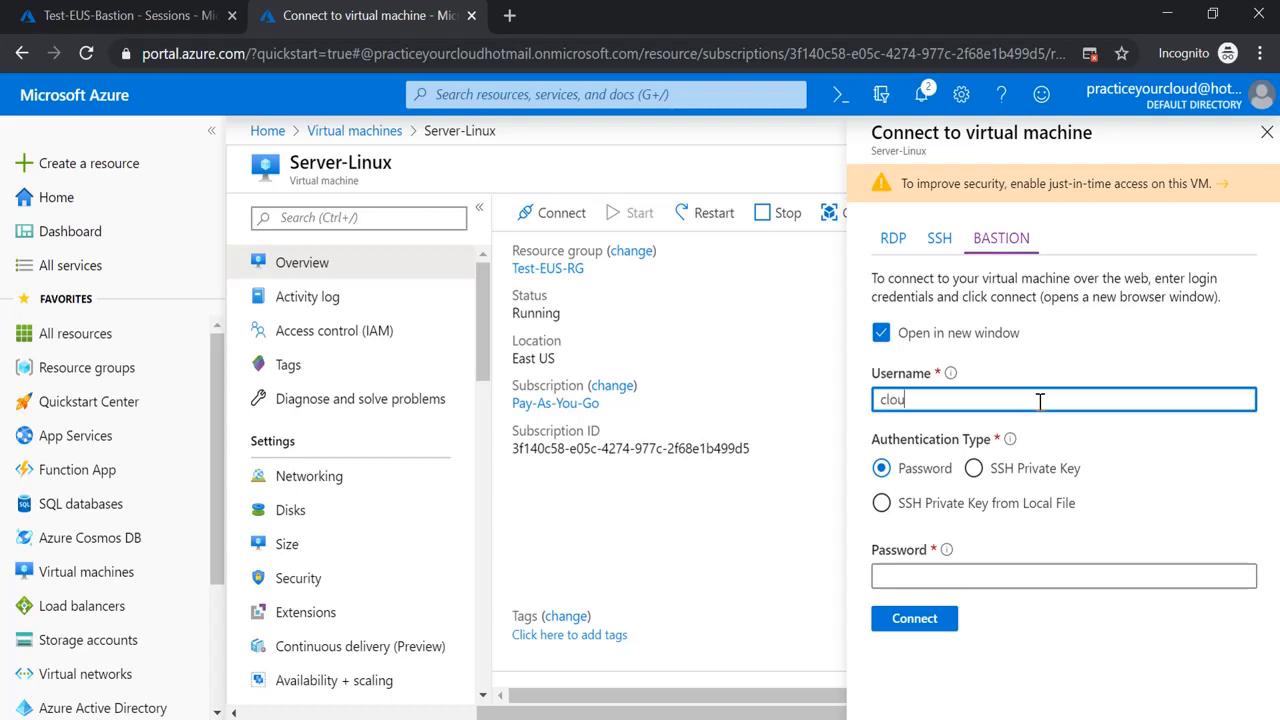
type("daccount")
key("Tab")
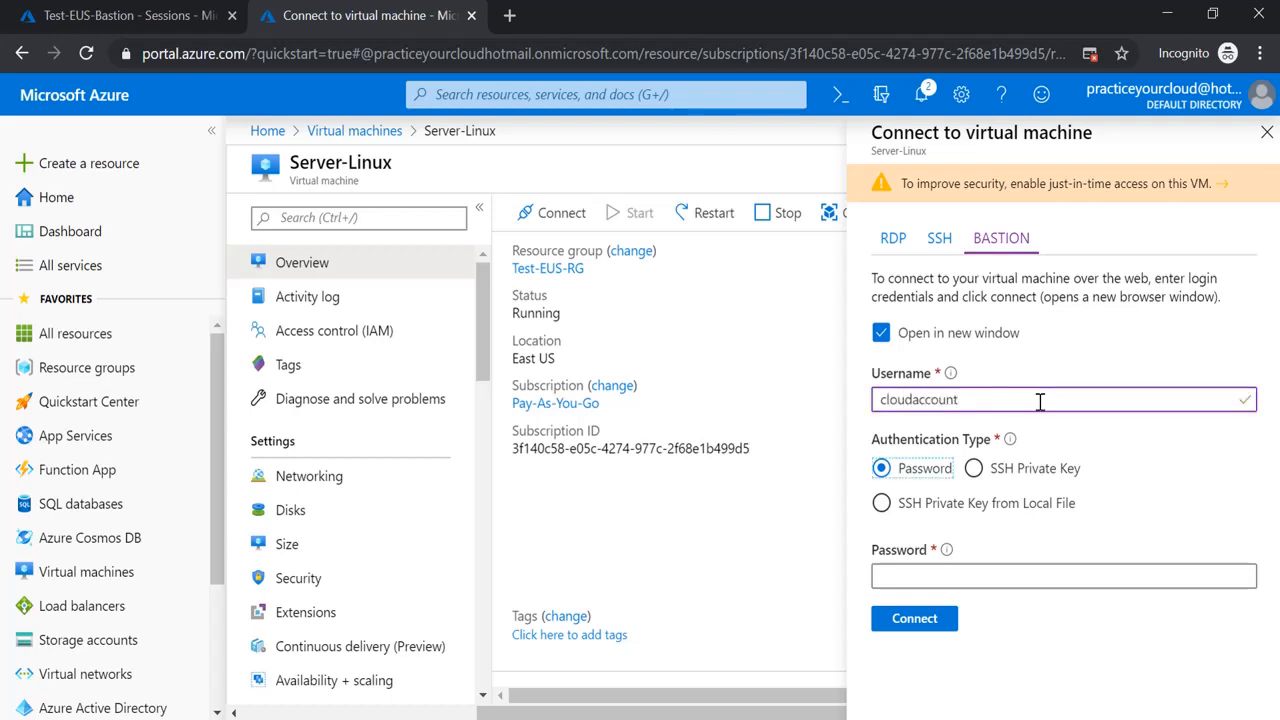
type("•")
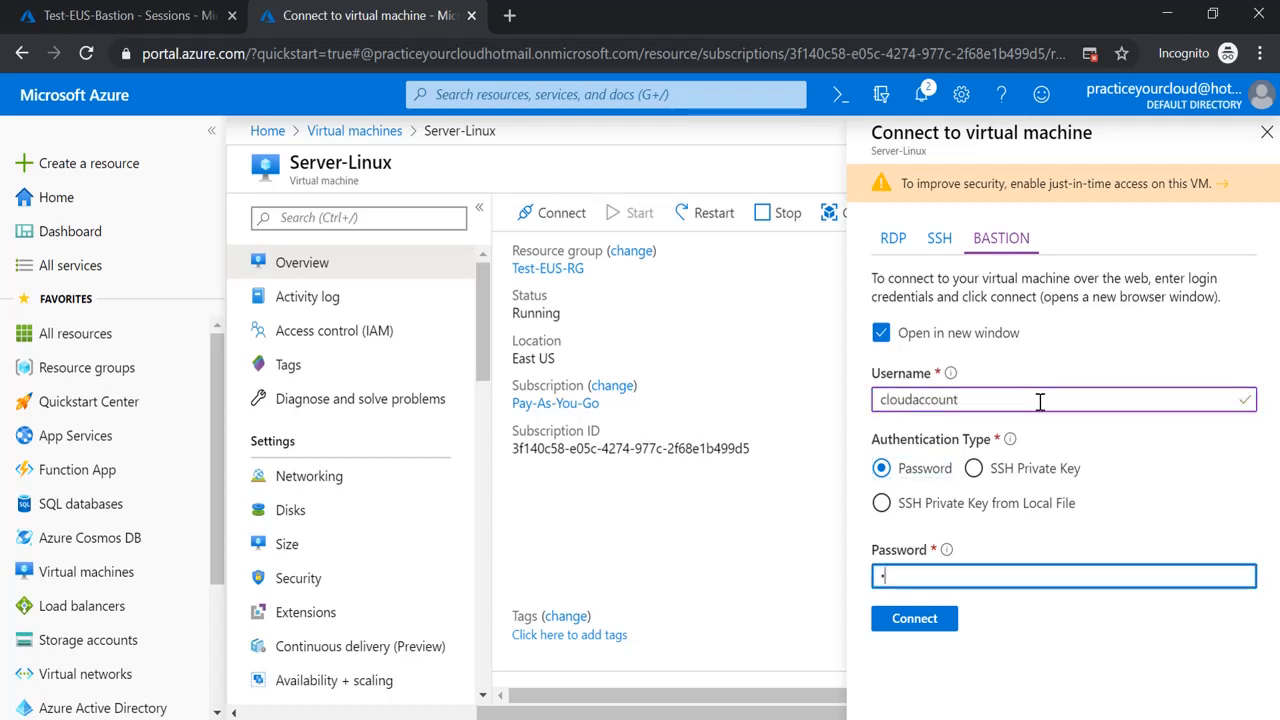
type("••••••••")
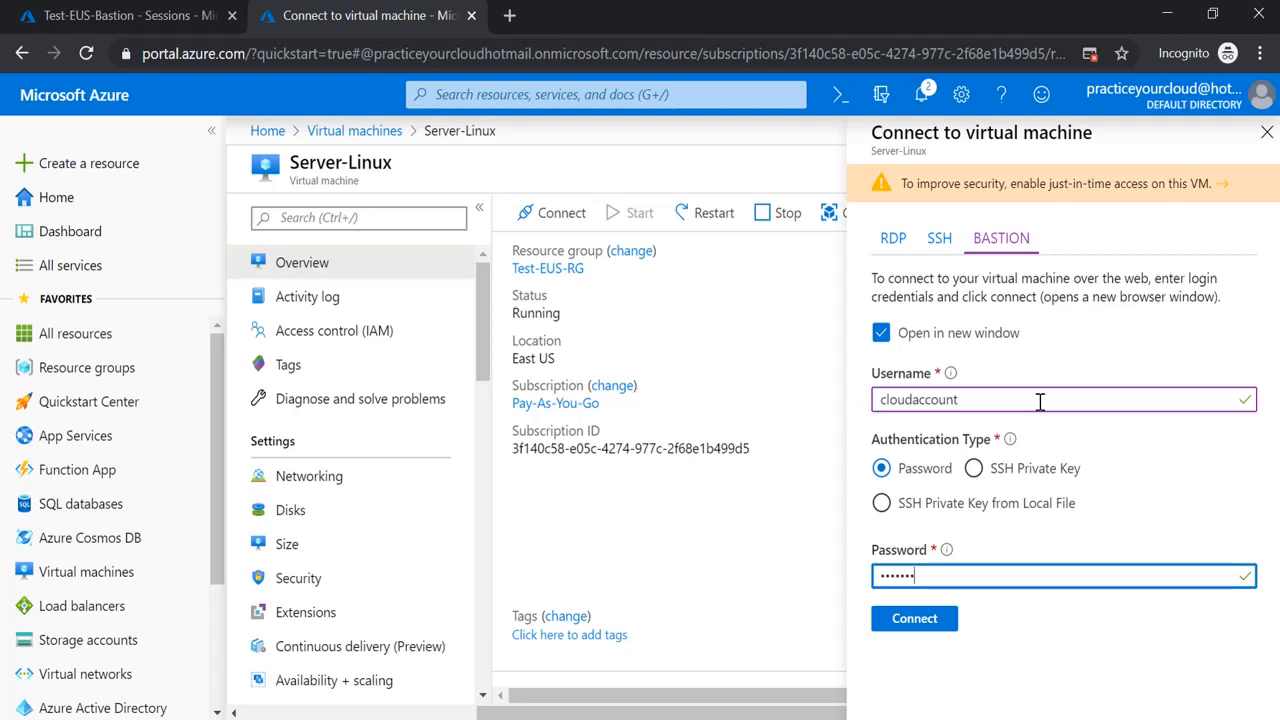
type("•••")
key("Return")
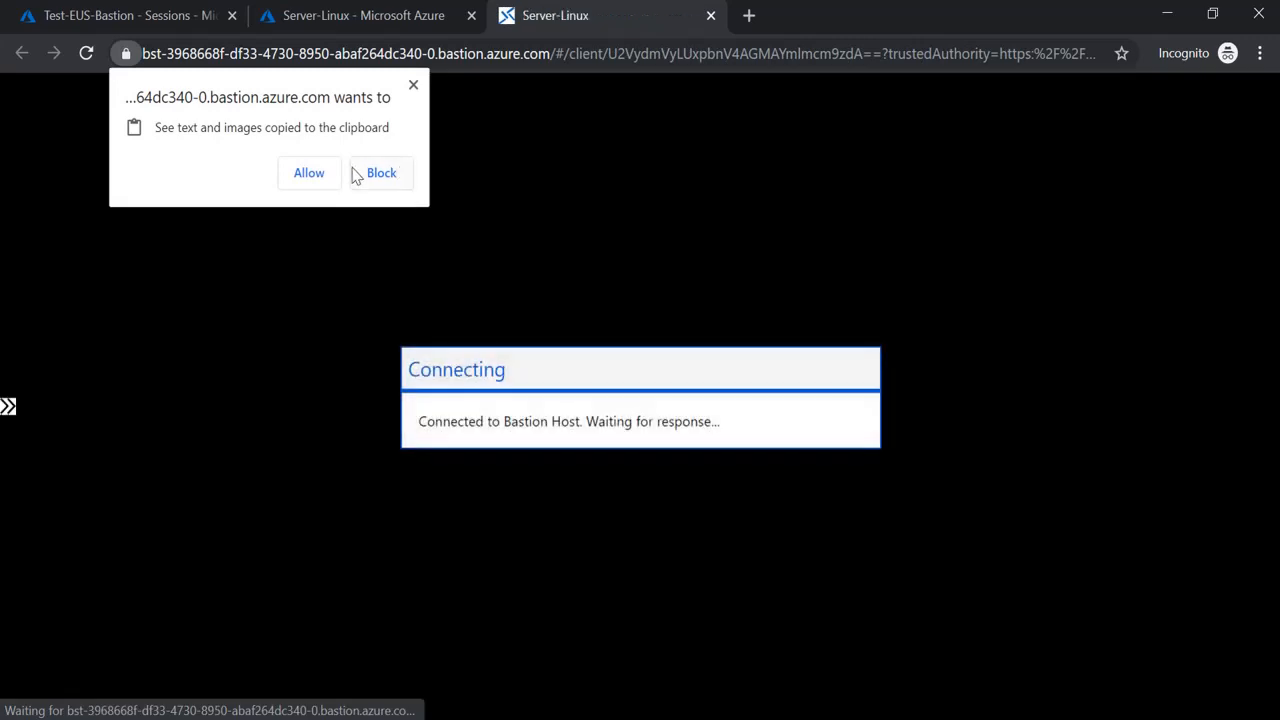
Allow clipboard access, list the home directory with ls, and change to the root directory
left_click(311, 173)
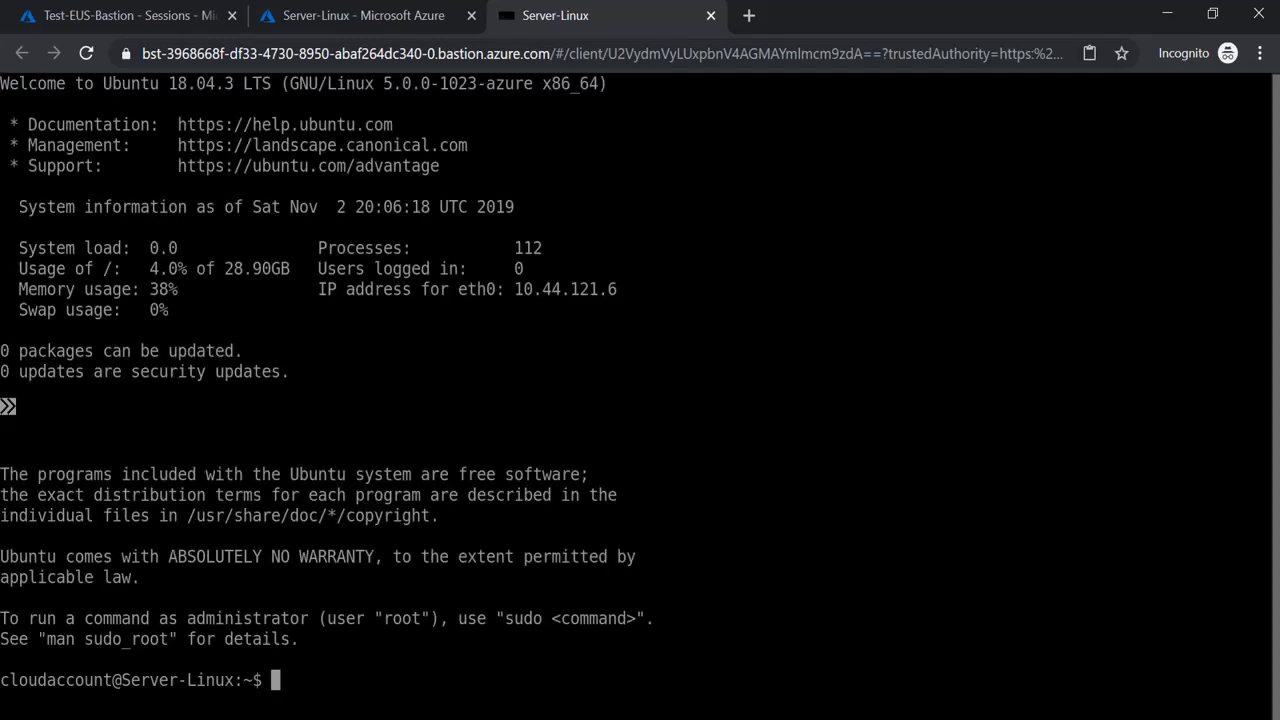
type("ls")
key("Return")
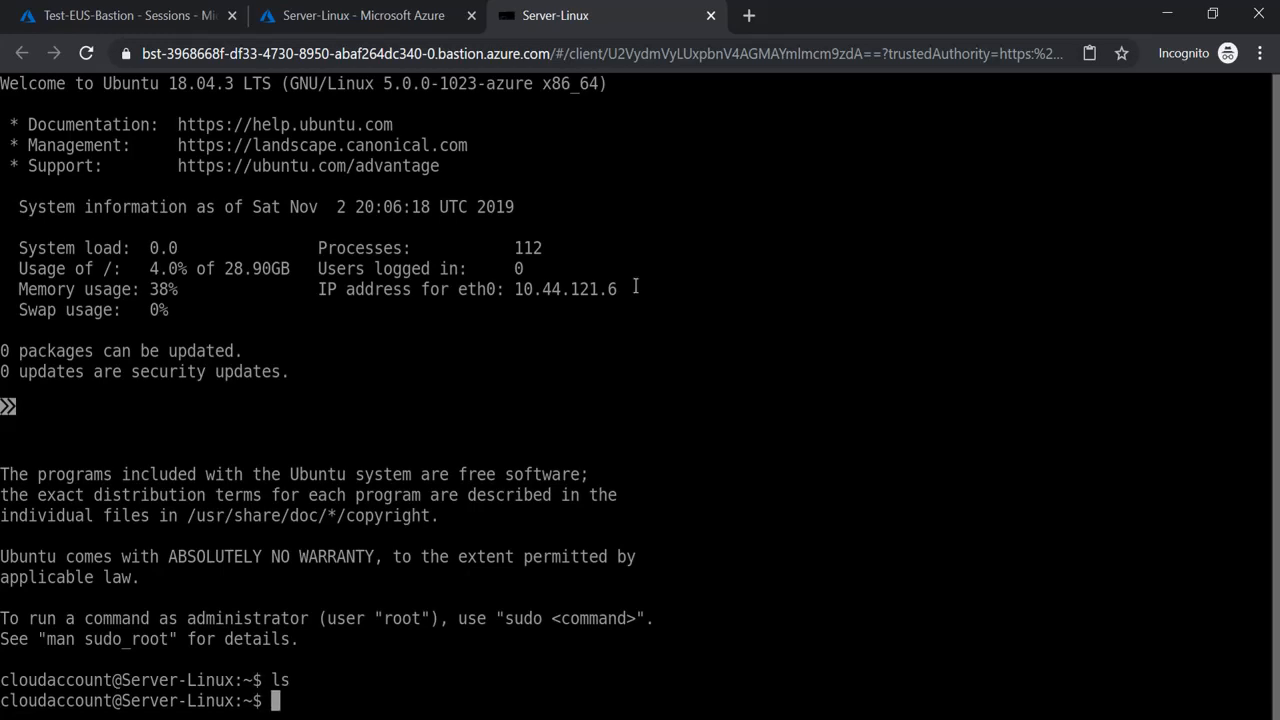
type("cd /")
key("Return")
Cancel the mistyped ls' command, list the root directory contents, and exit the shell
type("ls'")
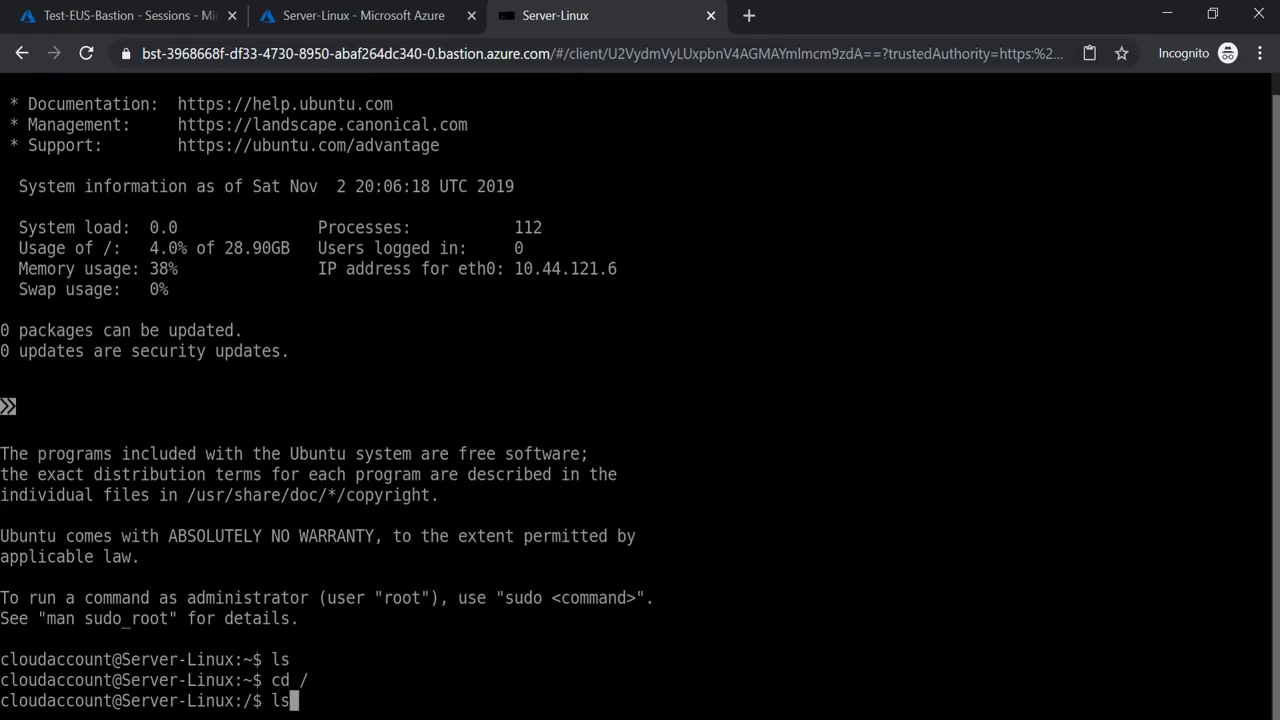
key("Return")
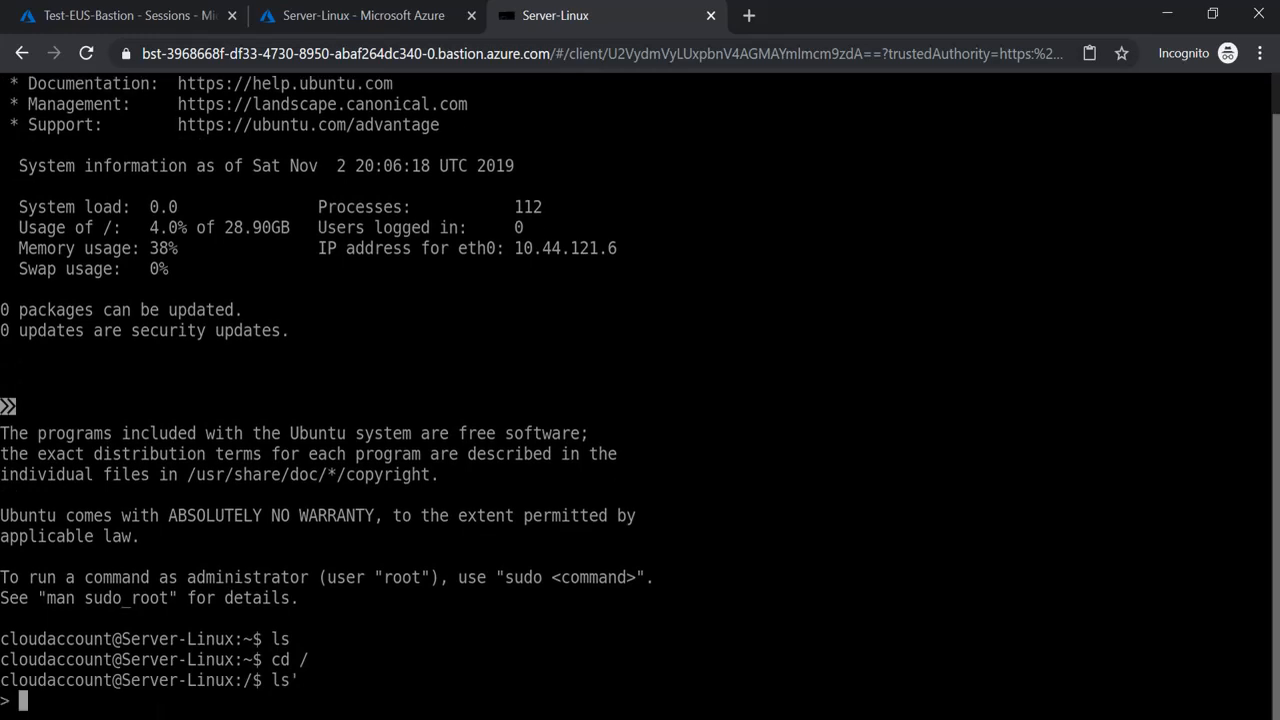
key("ctrl+c")
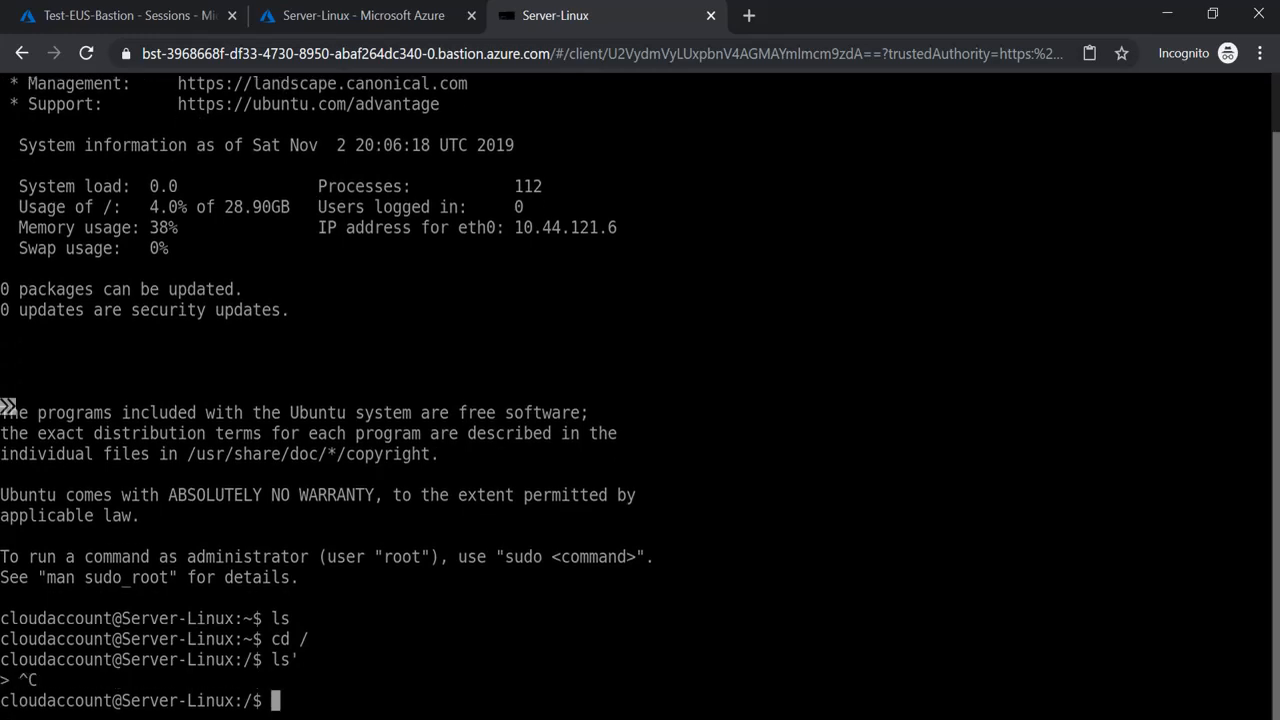
type("ls")
key("Return")
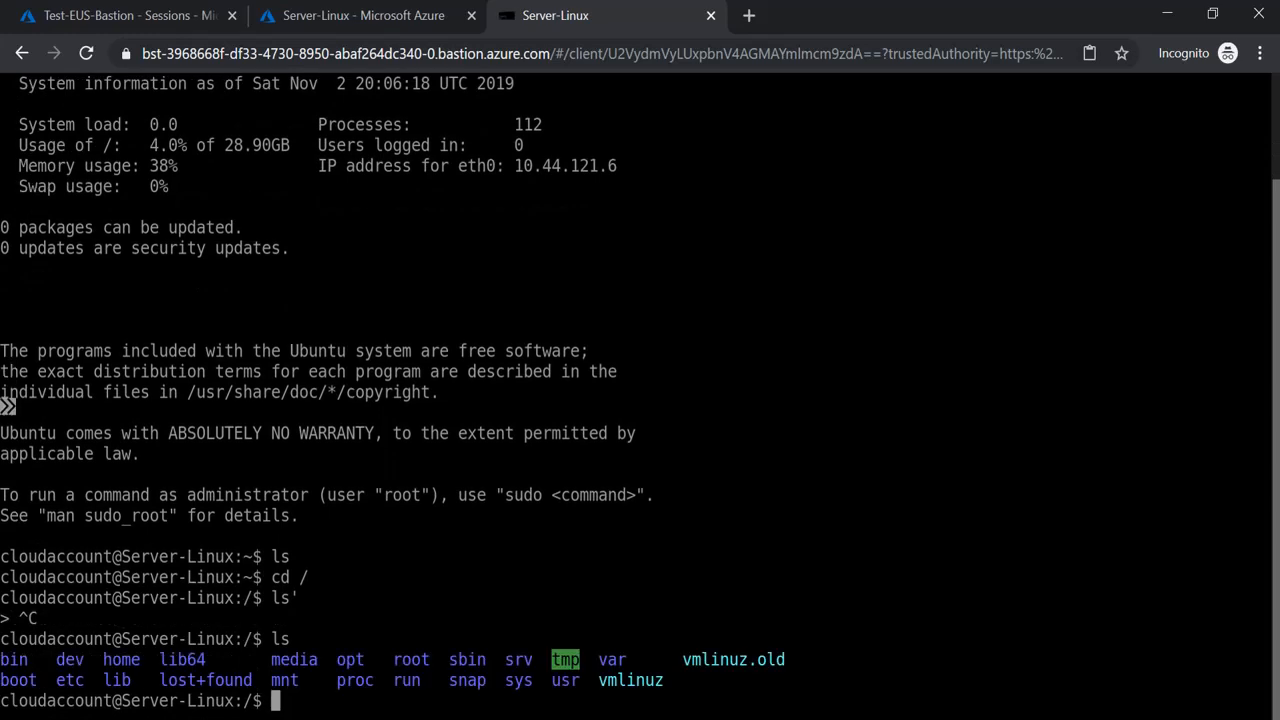
type("exit")
key("Return")
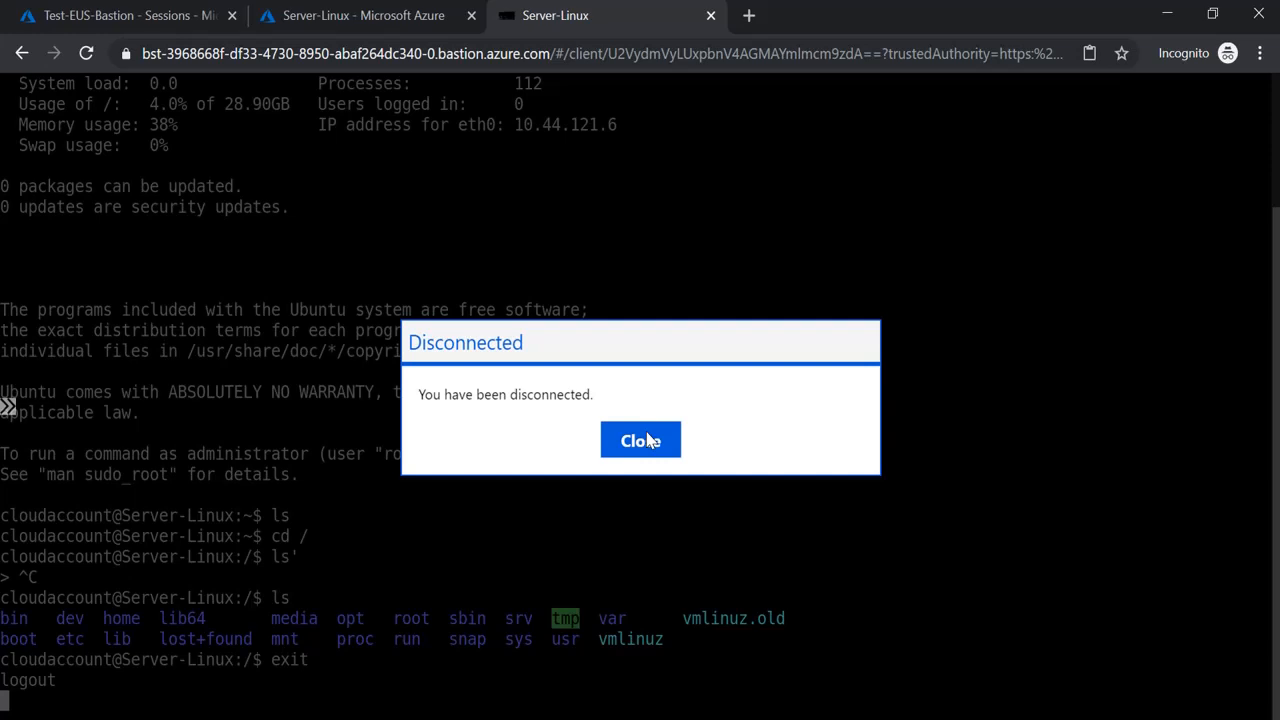
Close the Disconnected dialog for the ended Server-Linux Bastion session
left_click(640, 440)
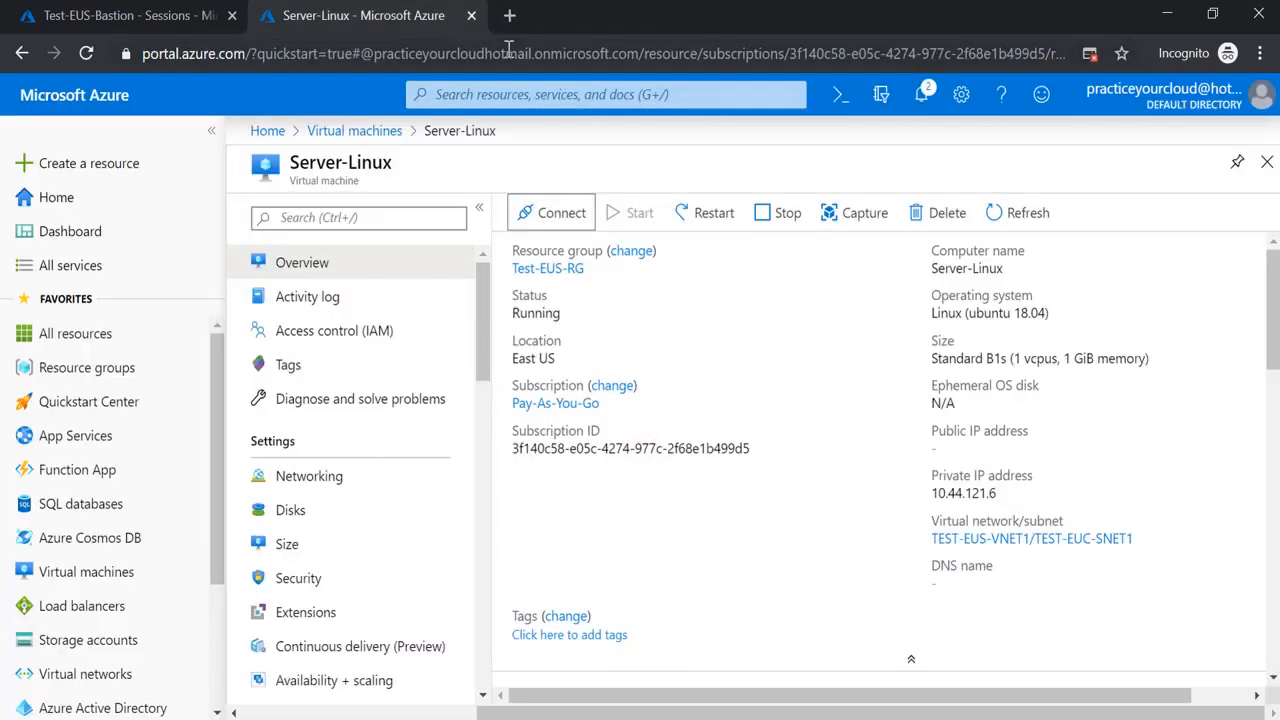